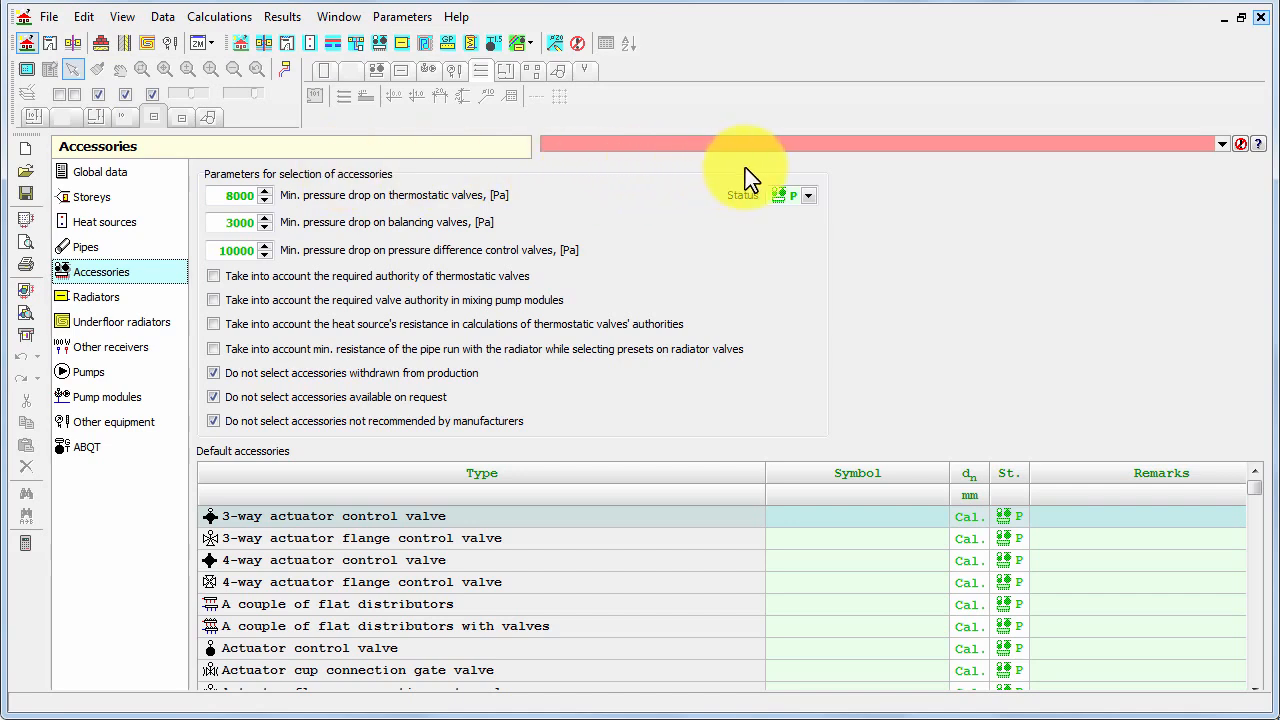
- Review the list of errors reported for the project data and close it
click(1224, 145)
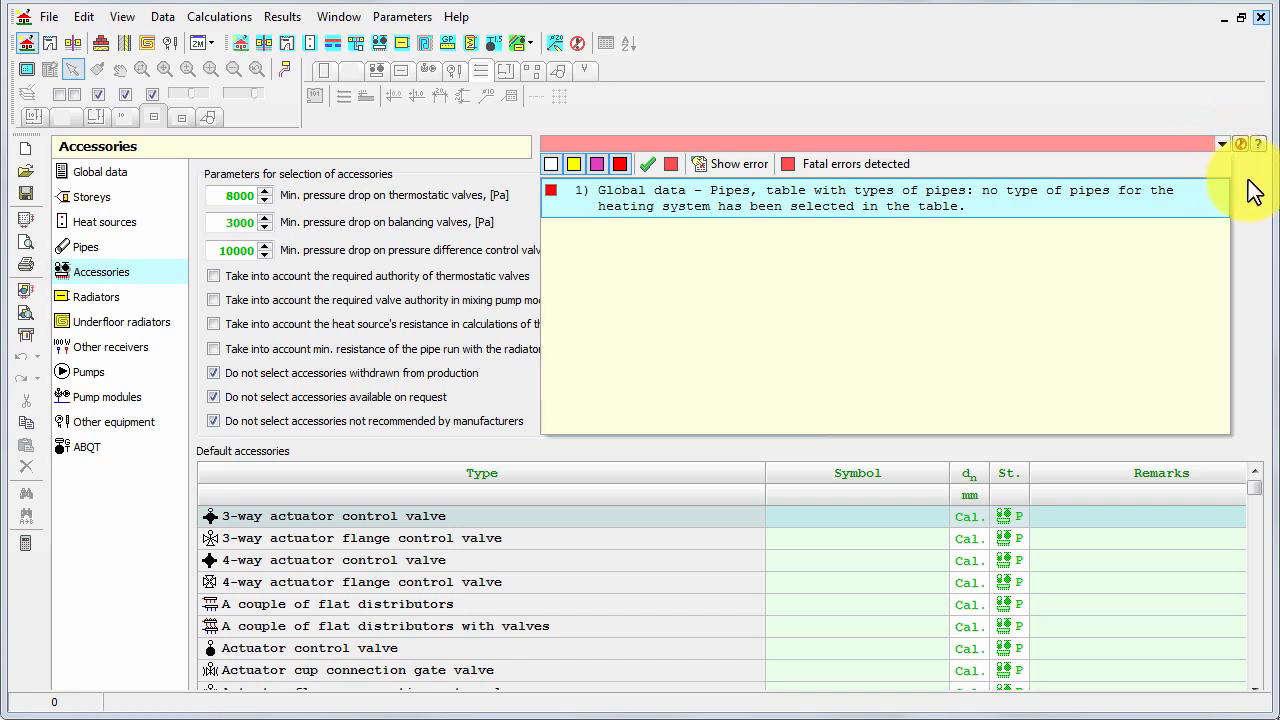
click(1249, 182)
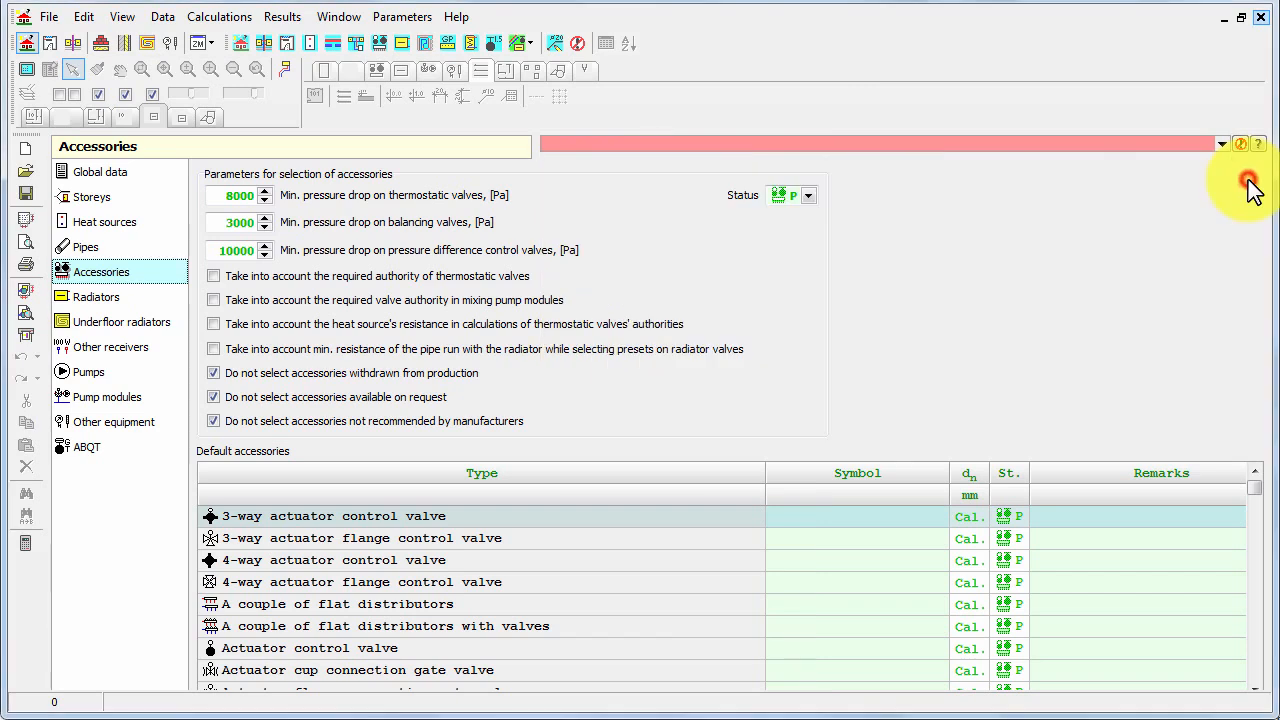
- In the global data, toggle the Select radiators, Select diameters of pipes and Select balancing elements options and restore them
click(84, 182)
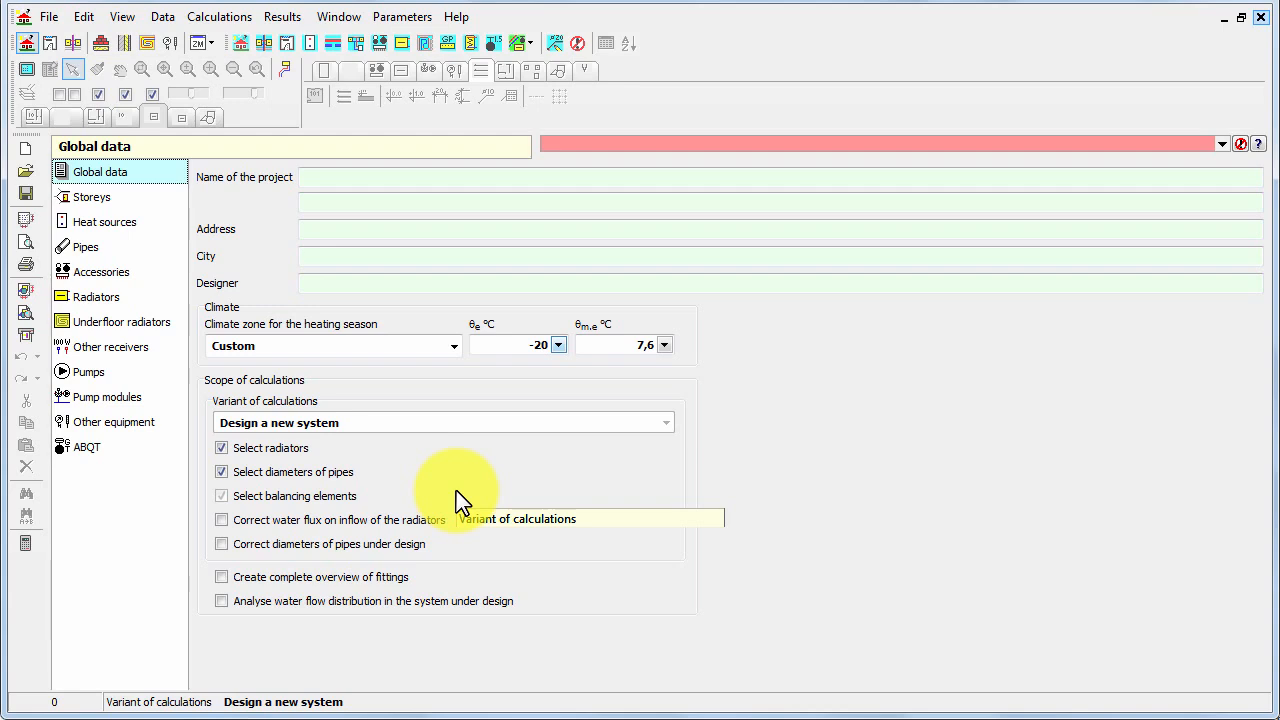
click(229, 448)
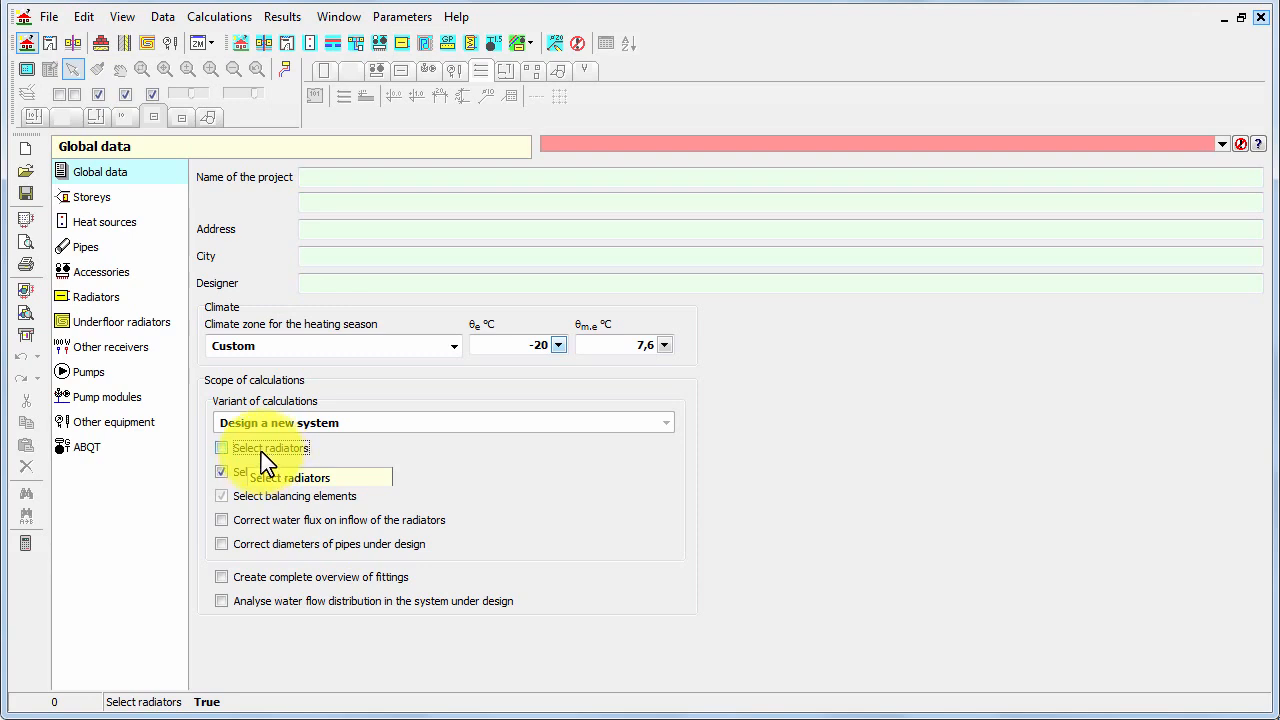
click(263, 448)
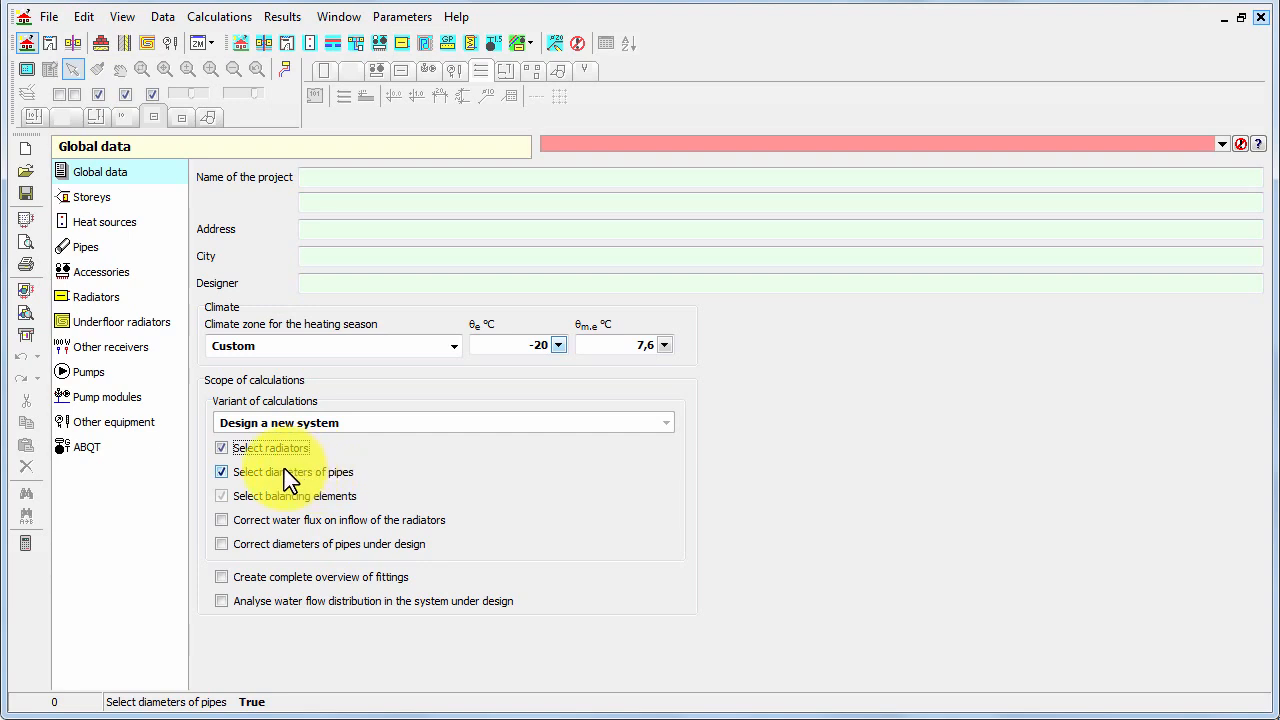
click(224, 472)
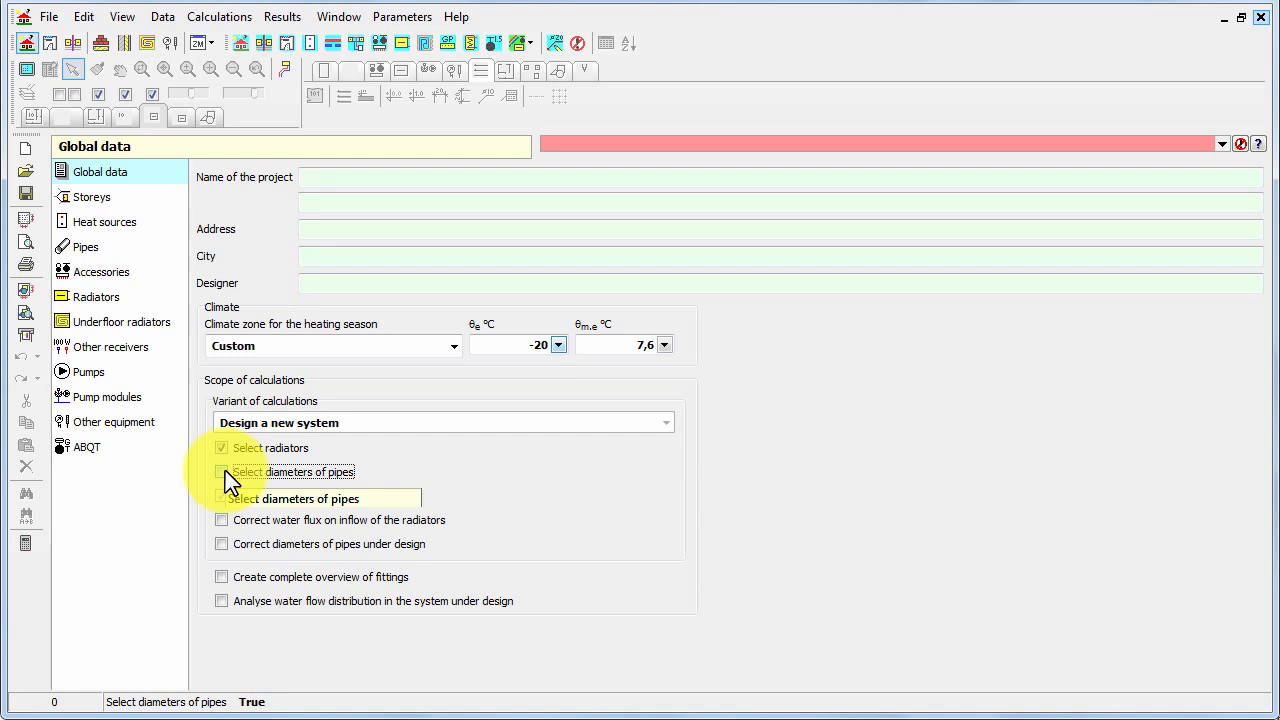
click(222, 472)
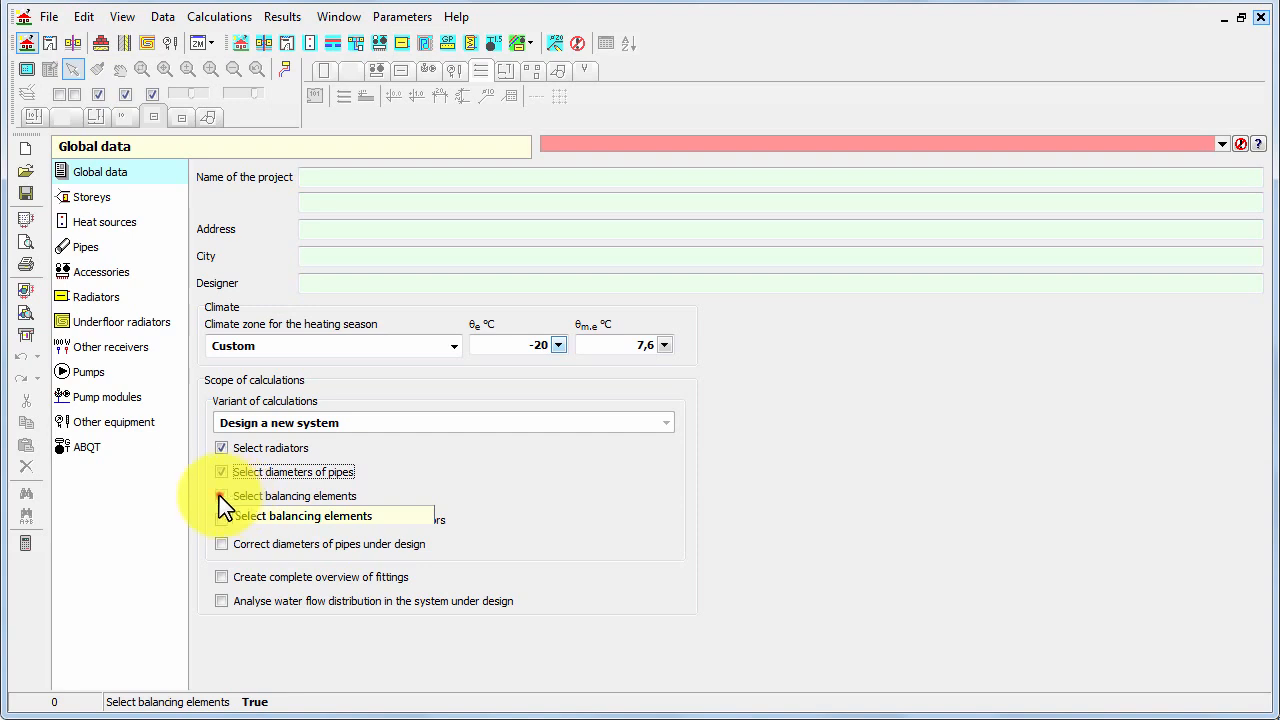
click(224, 497)
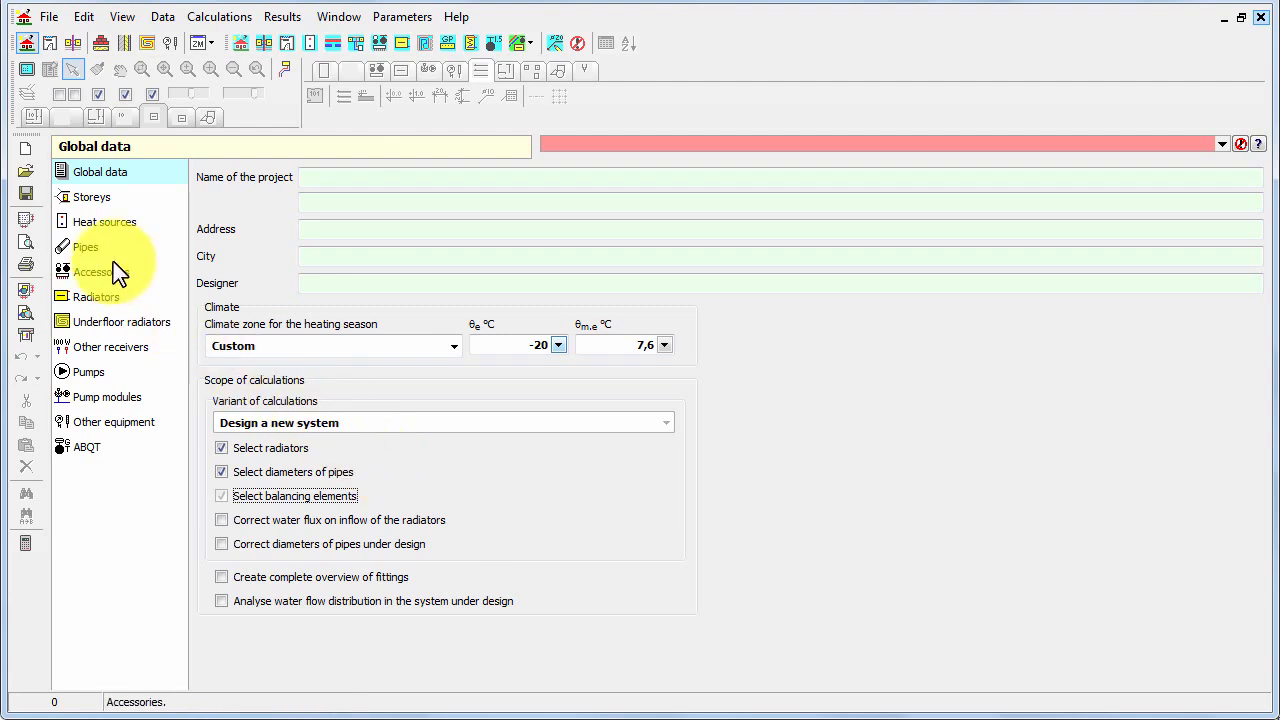
- Assign the ALPEX-DUO pipe from the catalogue to pipe type A in the Pipes data
click(89, 250)
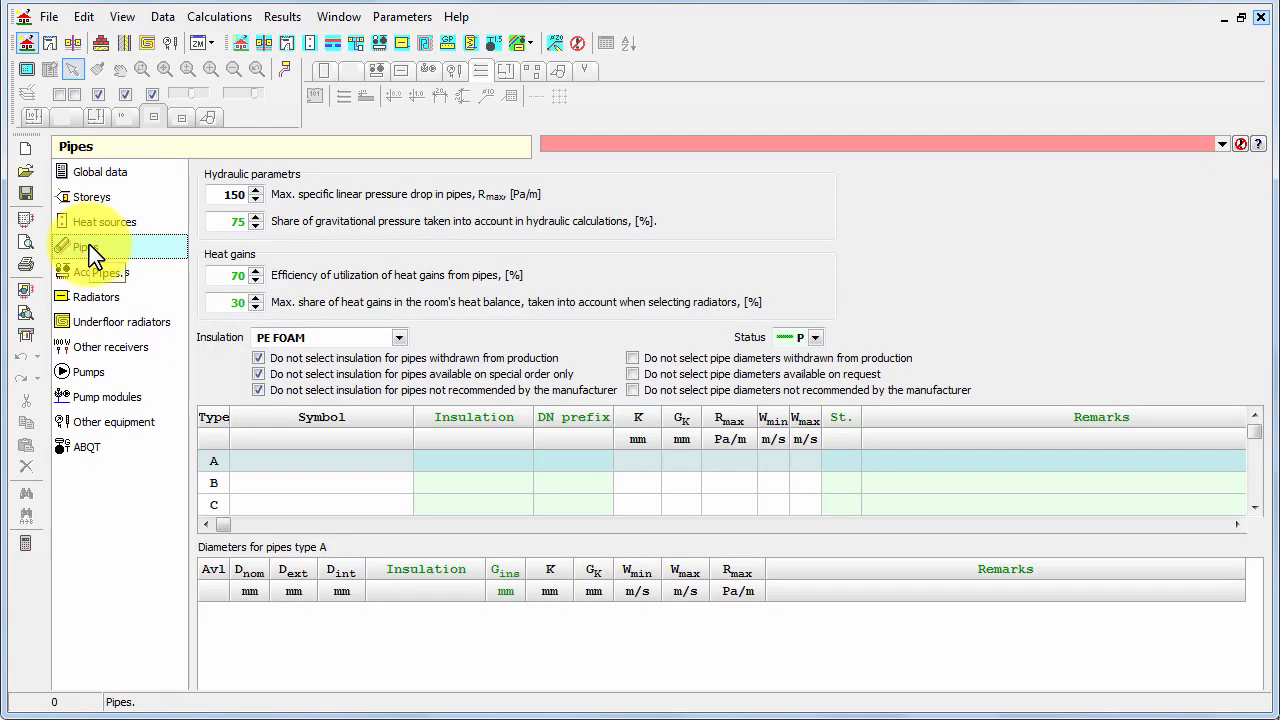
click(277, 460)
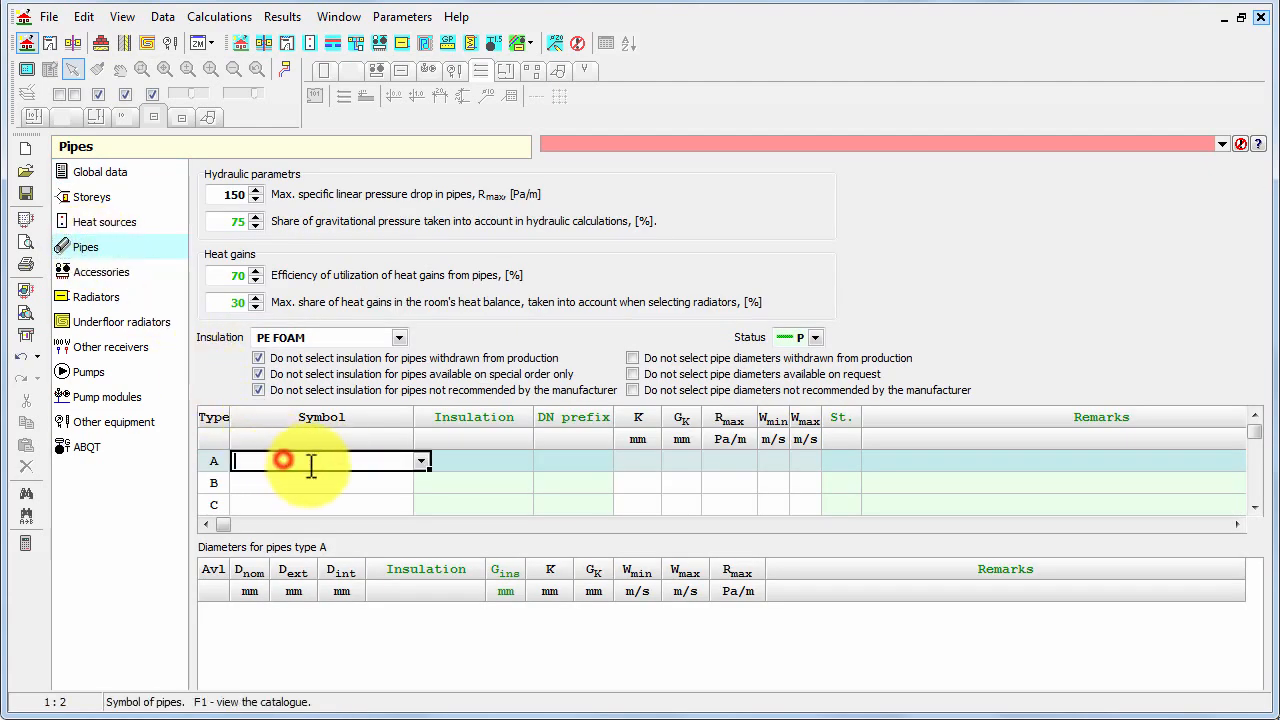
click(423, 462)
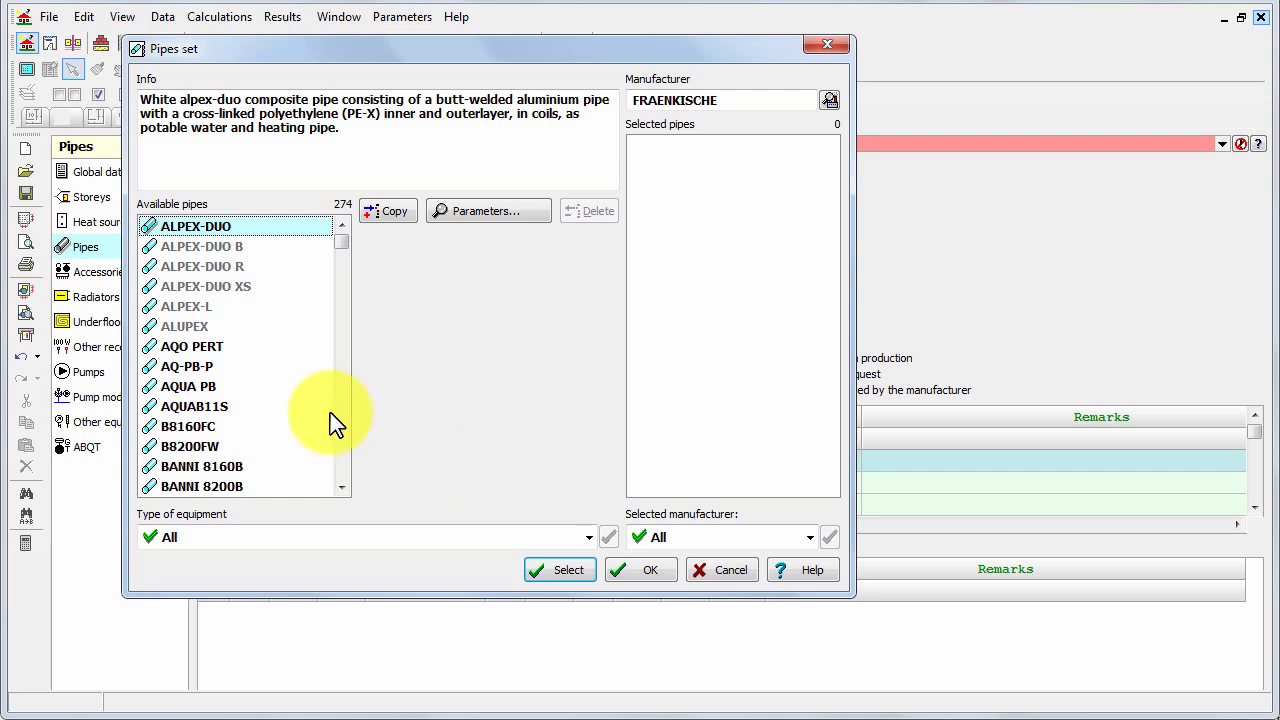
click(203, 226)
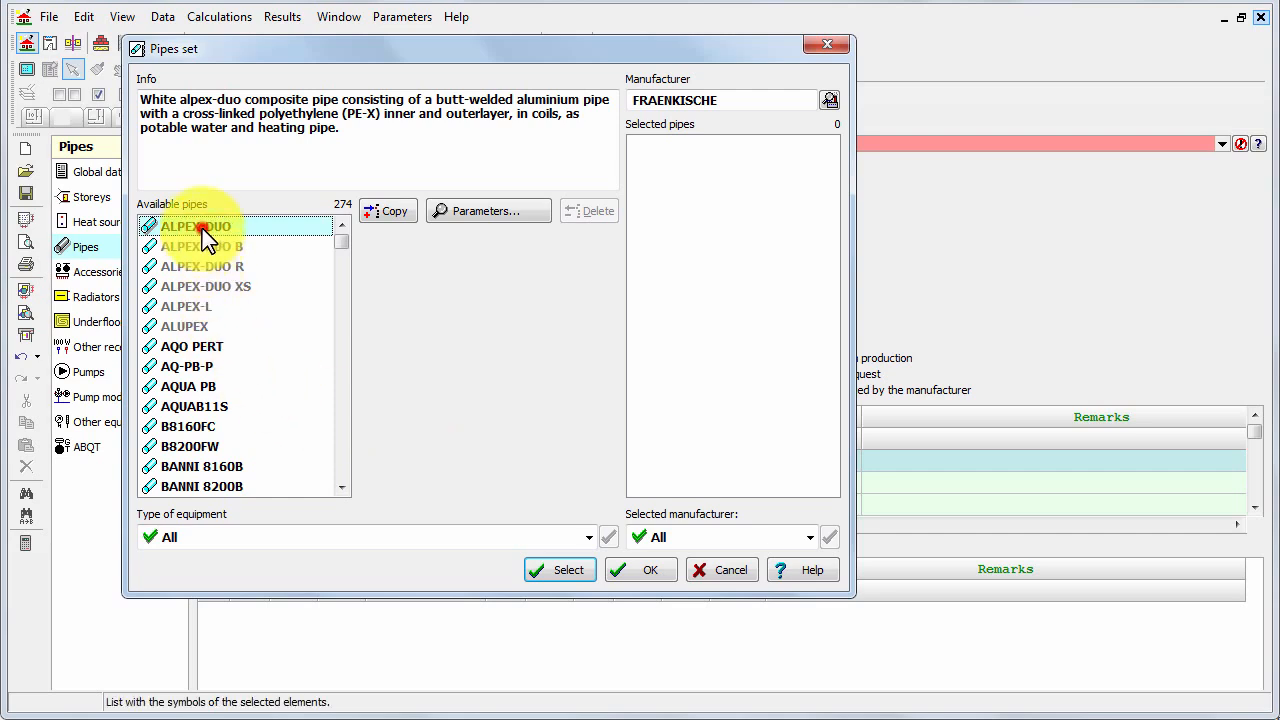
click(567, 576)
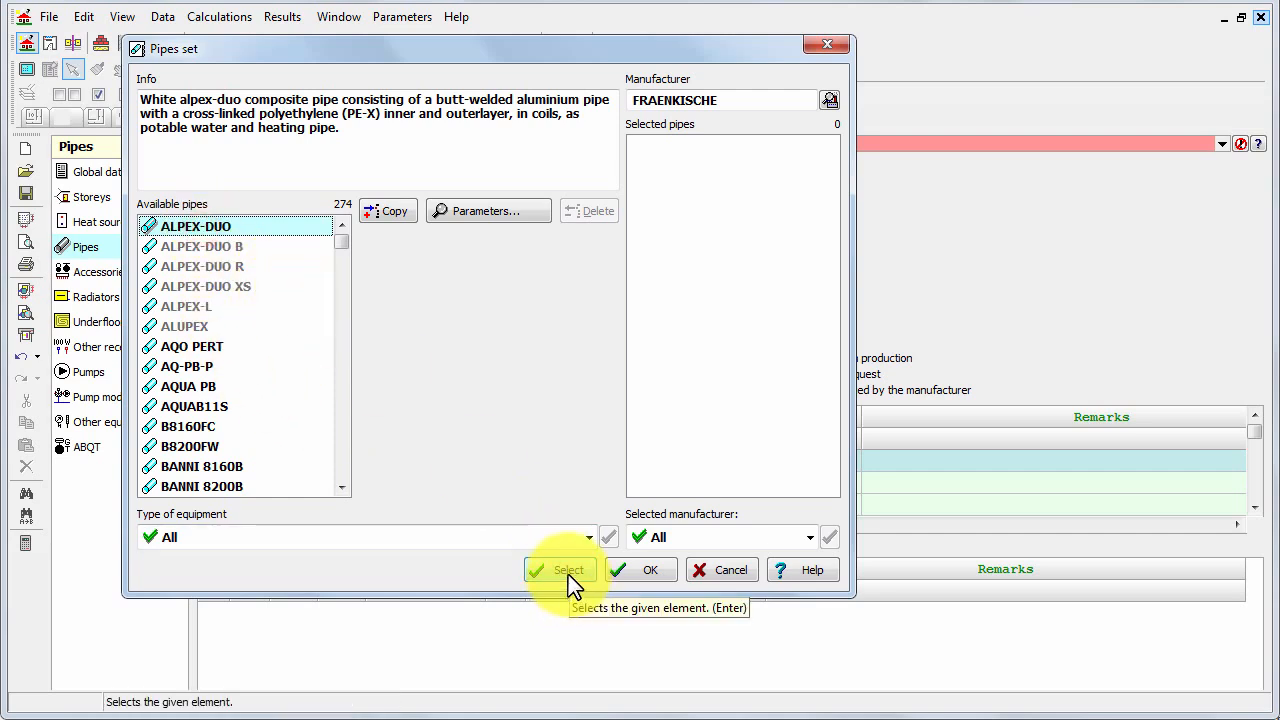
click(569, 577)
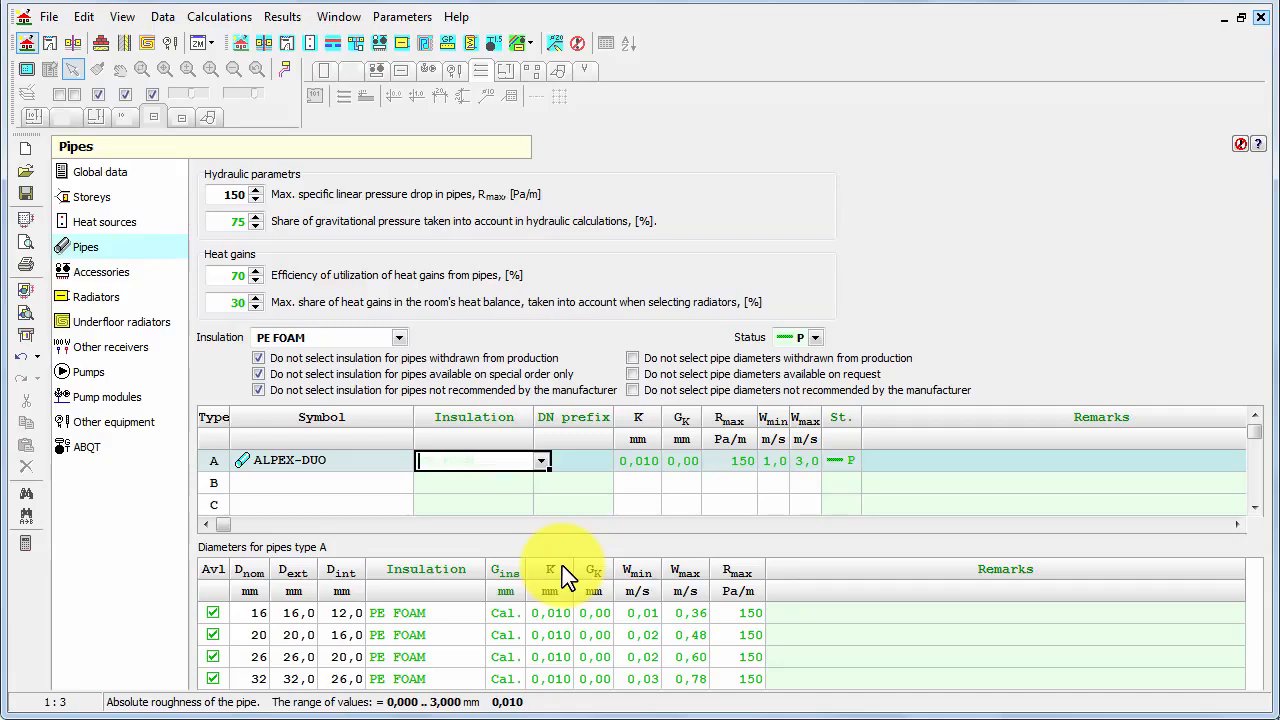
- Assign the AQO PERT pipe from the catalogue to pipe type B
click(312, 482)
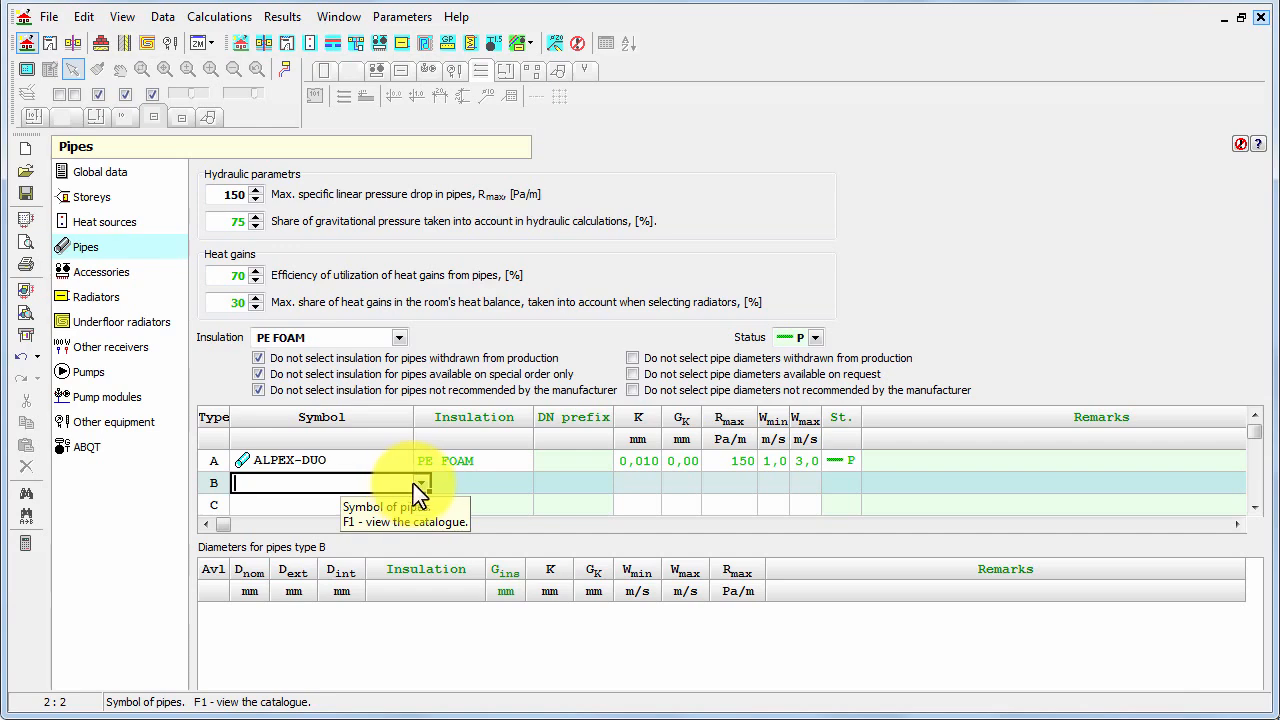
click(418, 484)
click(364, 527)
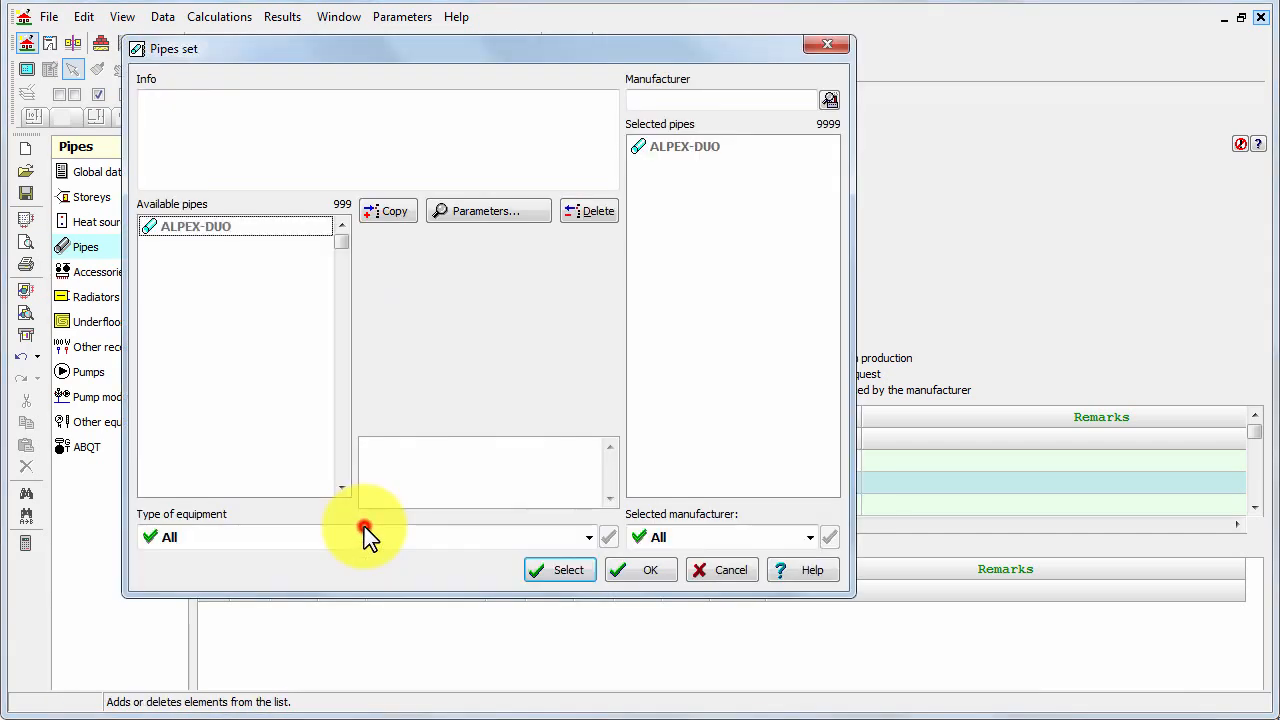
click(364, 527)
click(198, 347)
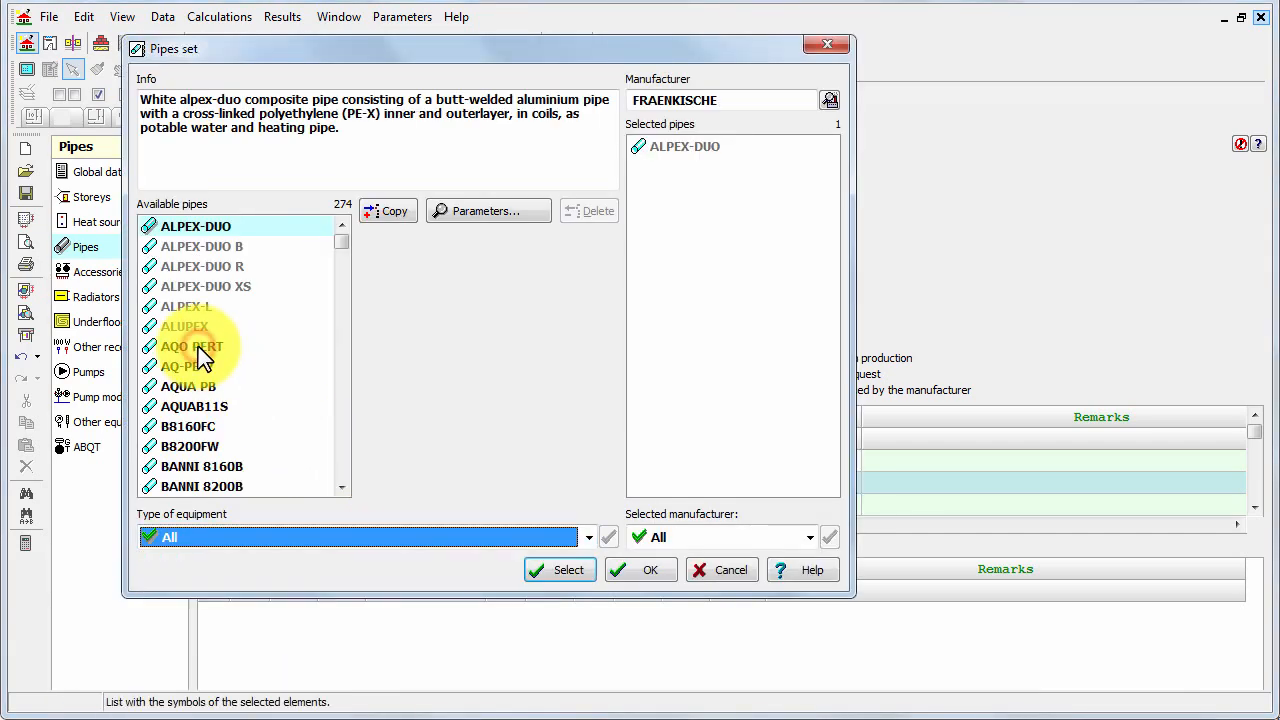
click(198, 347)
click(552, 570)
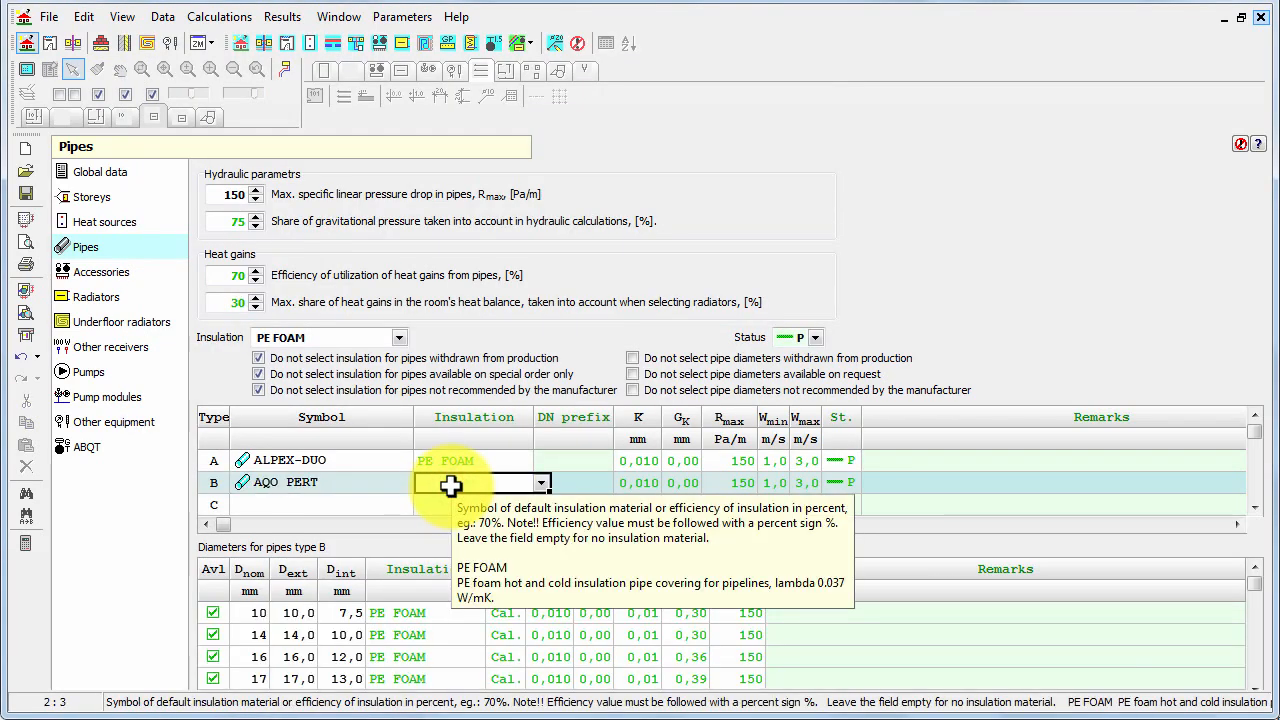
- Set the availability of the 16 mm nominal diameter of the ALPEX-DUO pipe to No
click(367, 457)
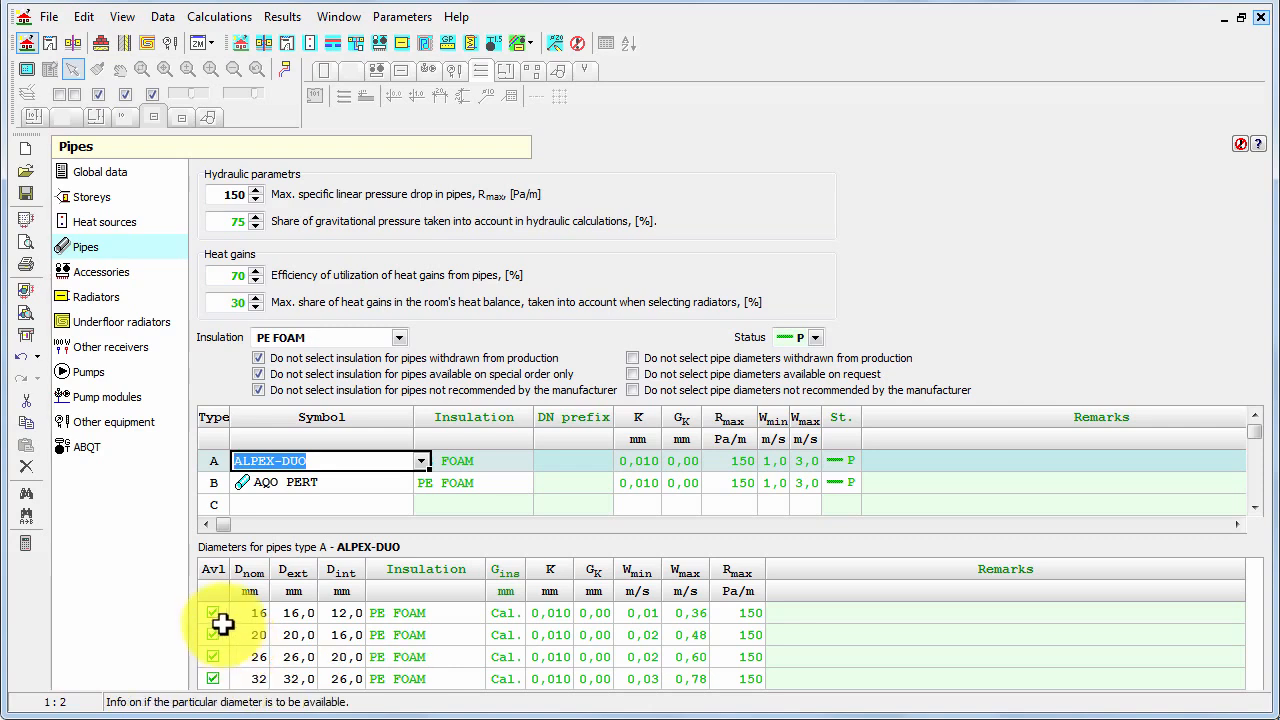
click(206, 611)
click(237, 614)
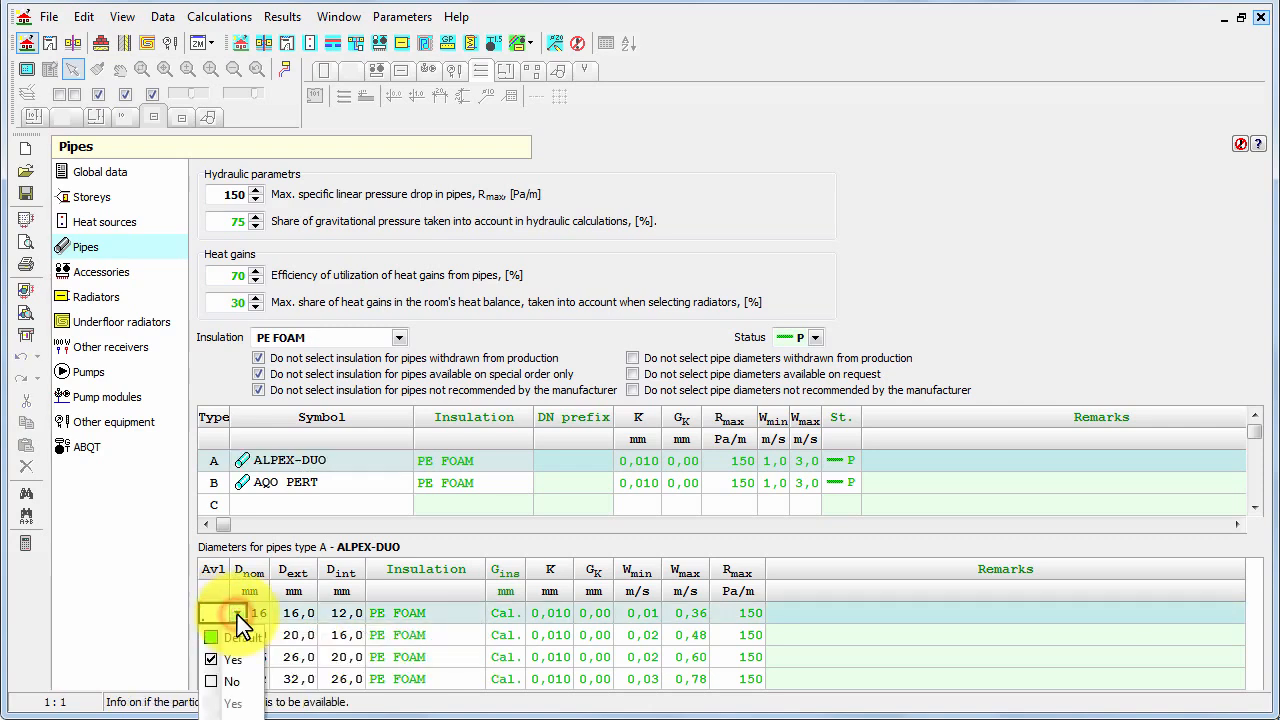
click(234, 680)
click(338, 638)
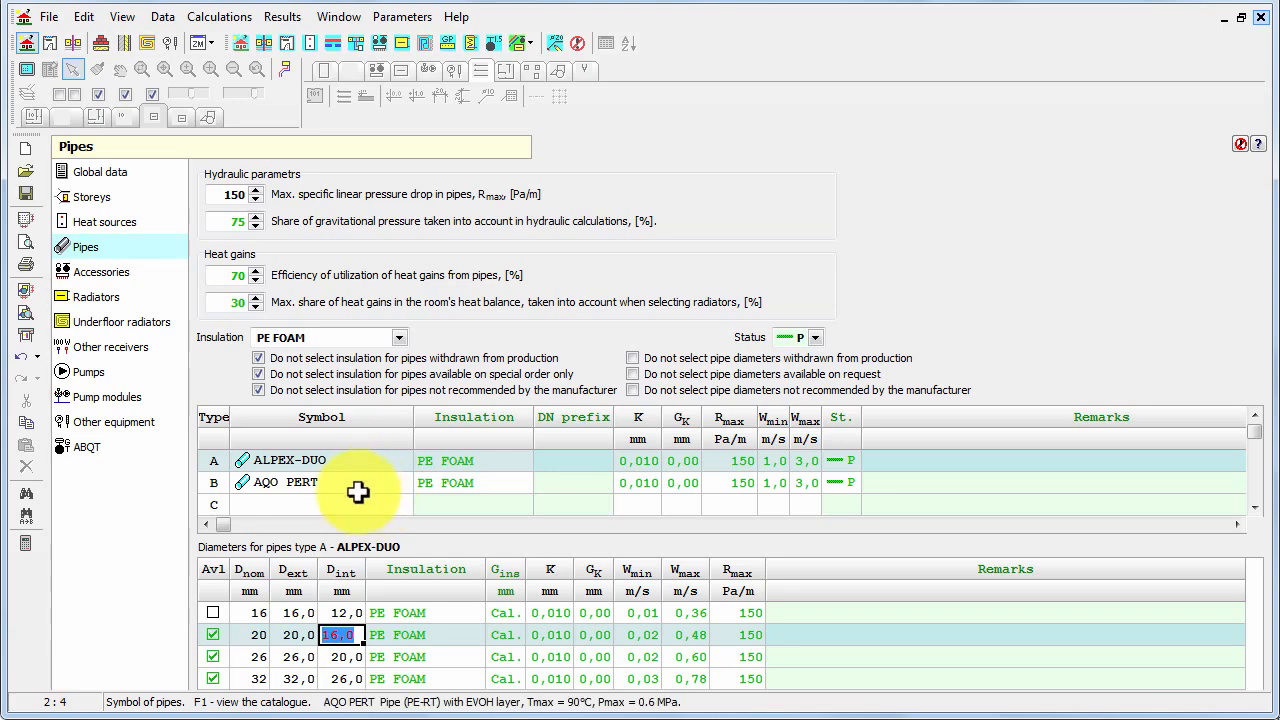
- Set the availability of the 16 mm nominal diameter of the ALPEX-DUO pipe to Yes
click(400, 612)
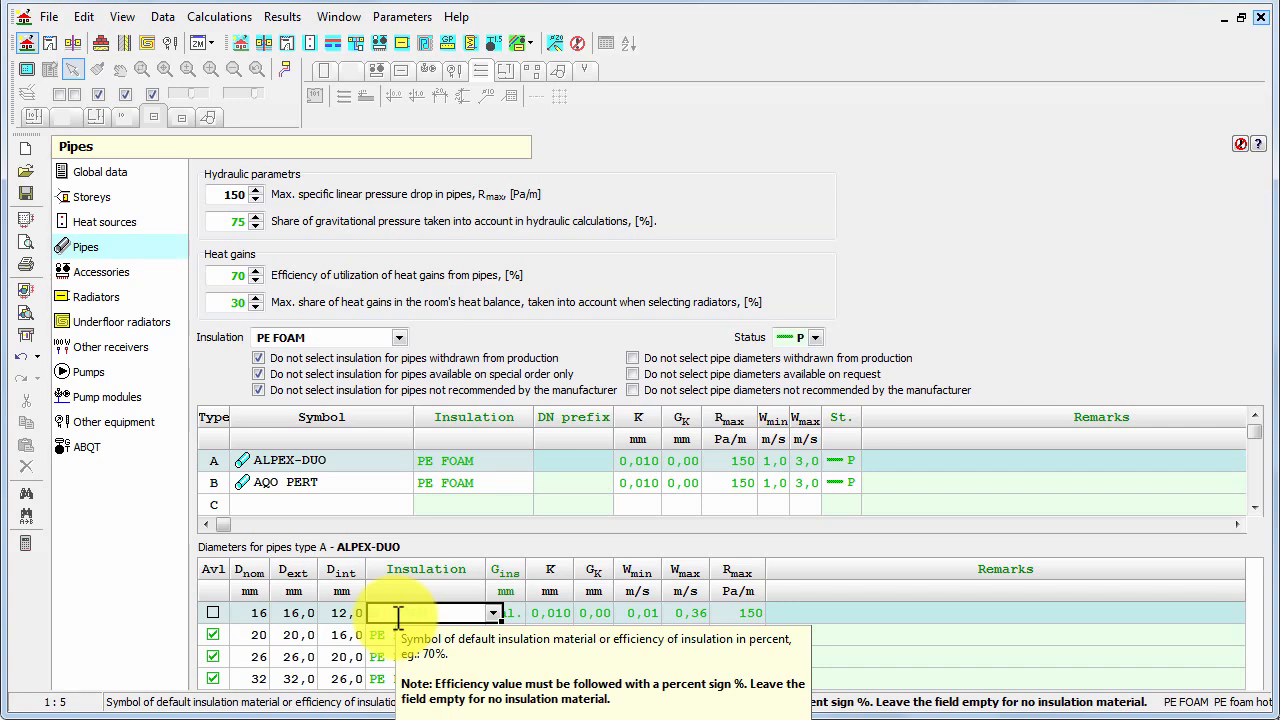
click(215, 612)
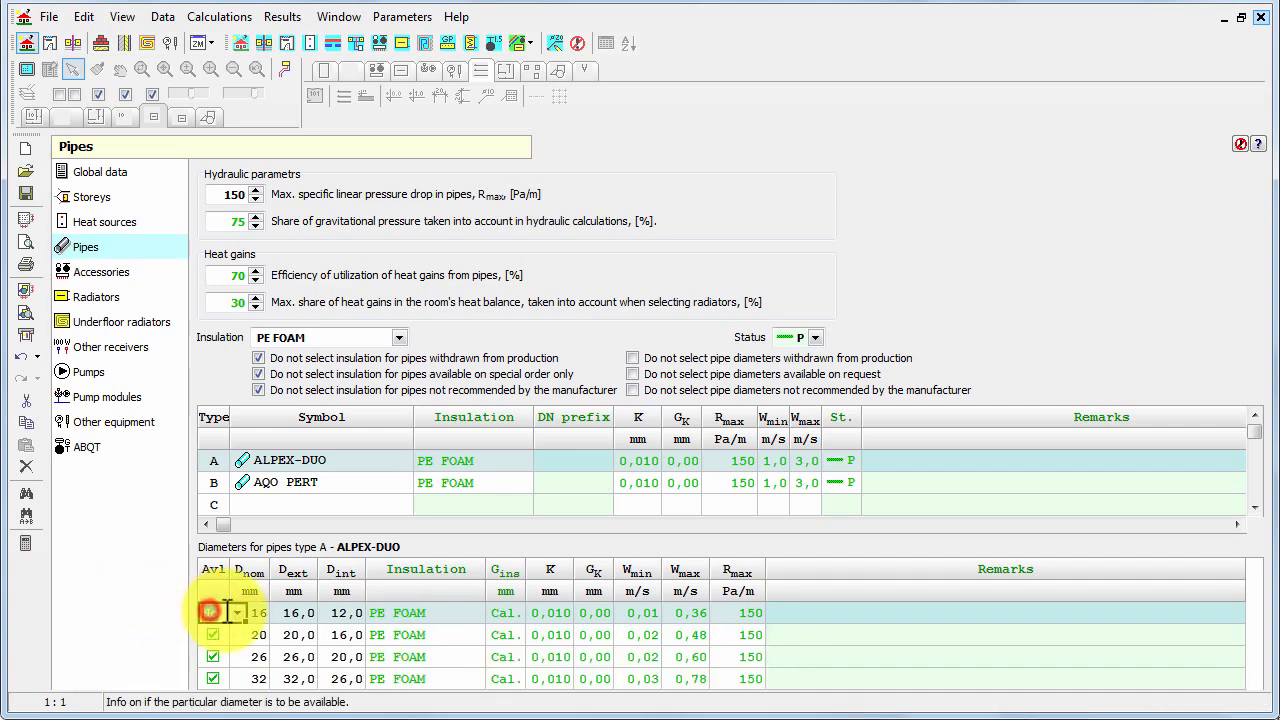
click(237, 612)
click(224, 660)
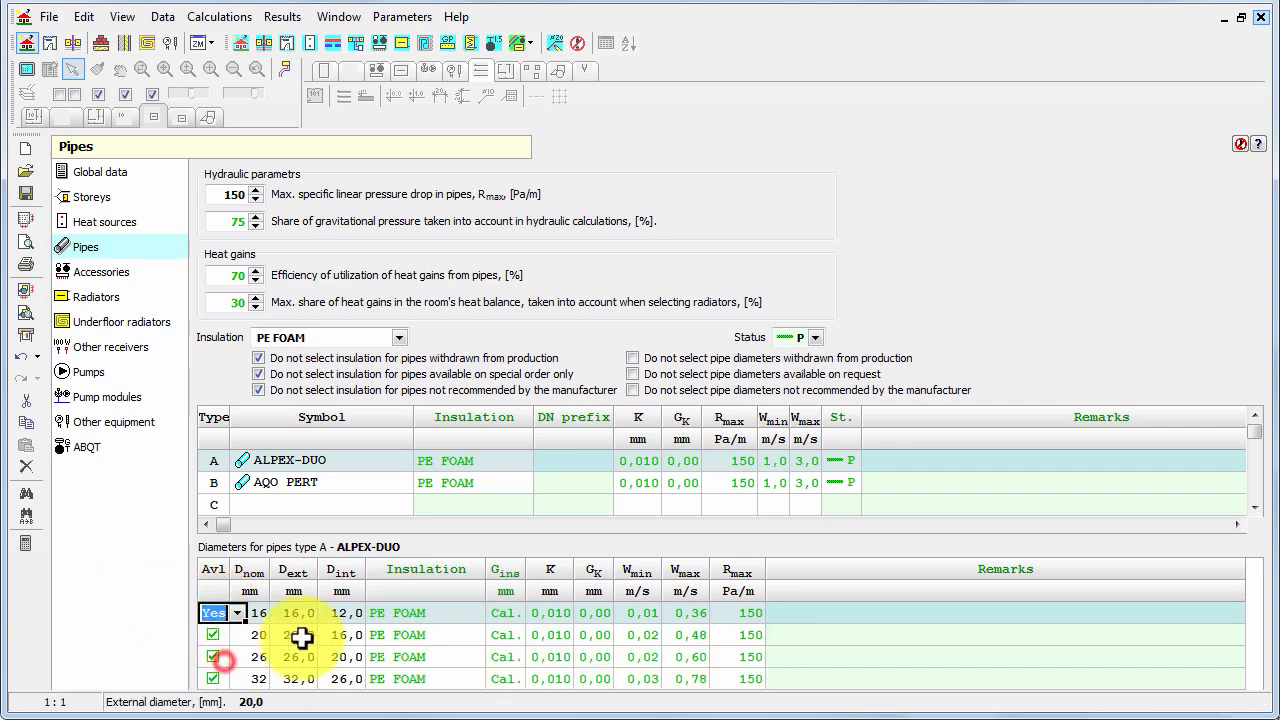
click(347, 612)
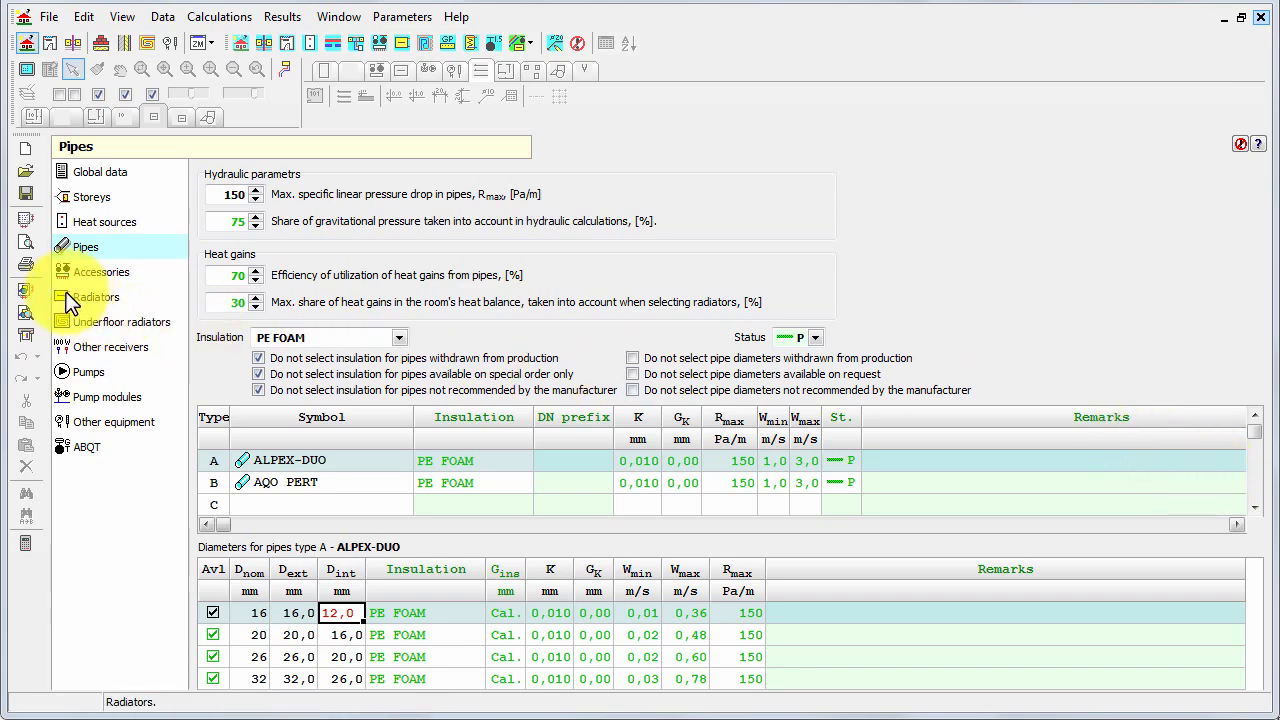
- Open the radiator catalogue for the default Panel radiator VK and filter it by the manufacturer PURMO
click(97, 300)
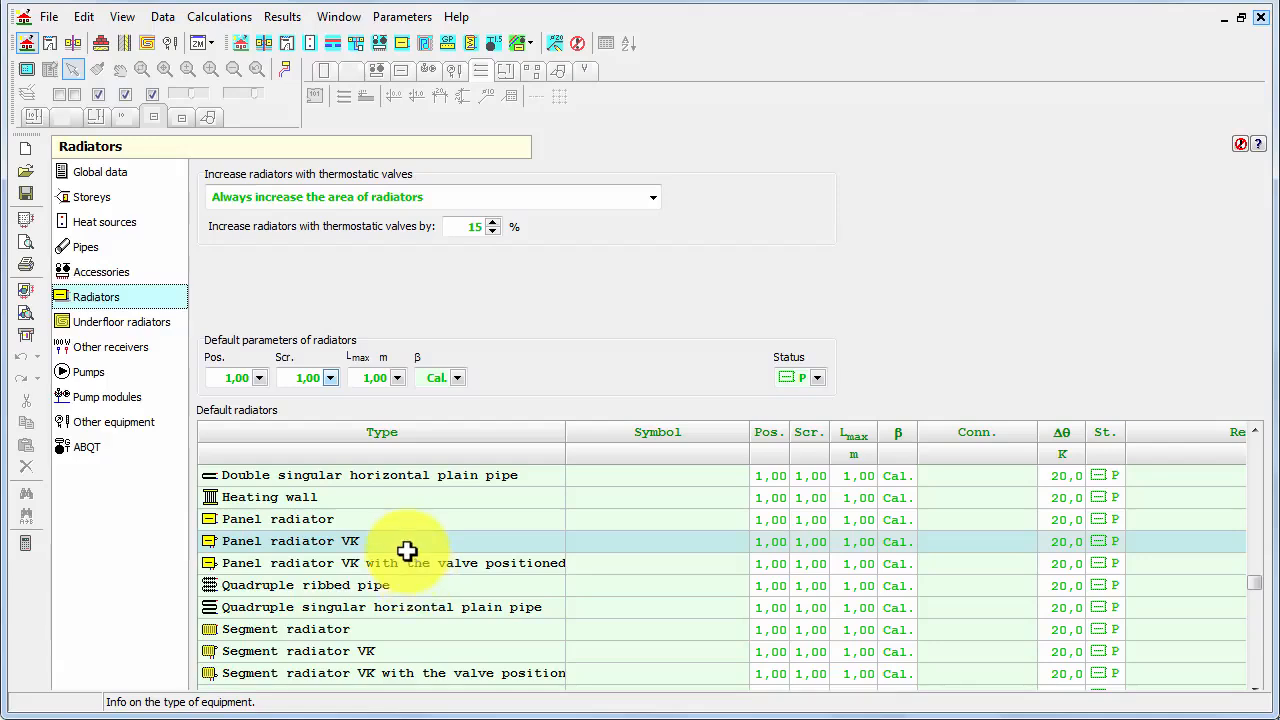
click(607, 545)
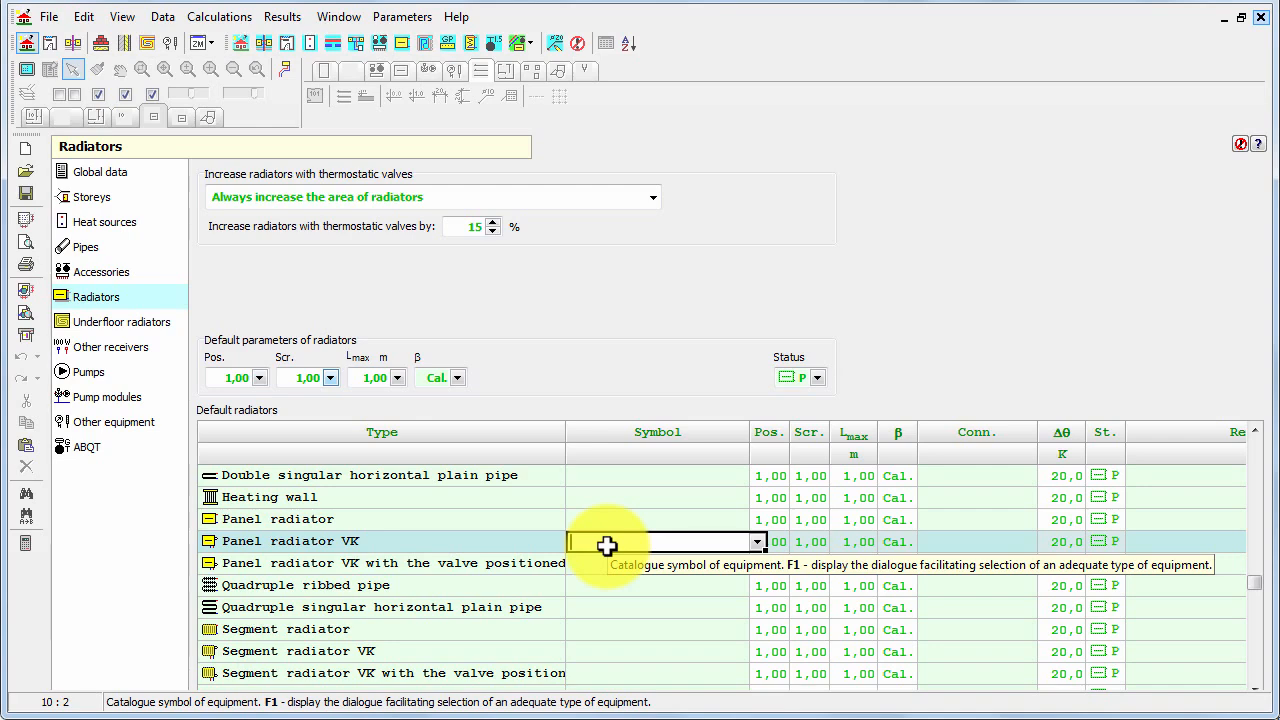
click(757, 543)
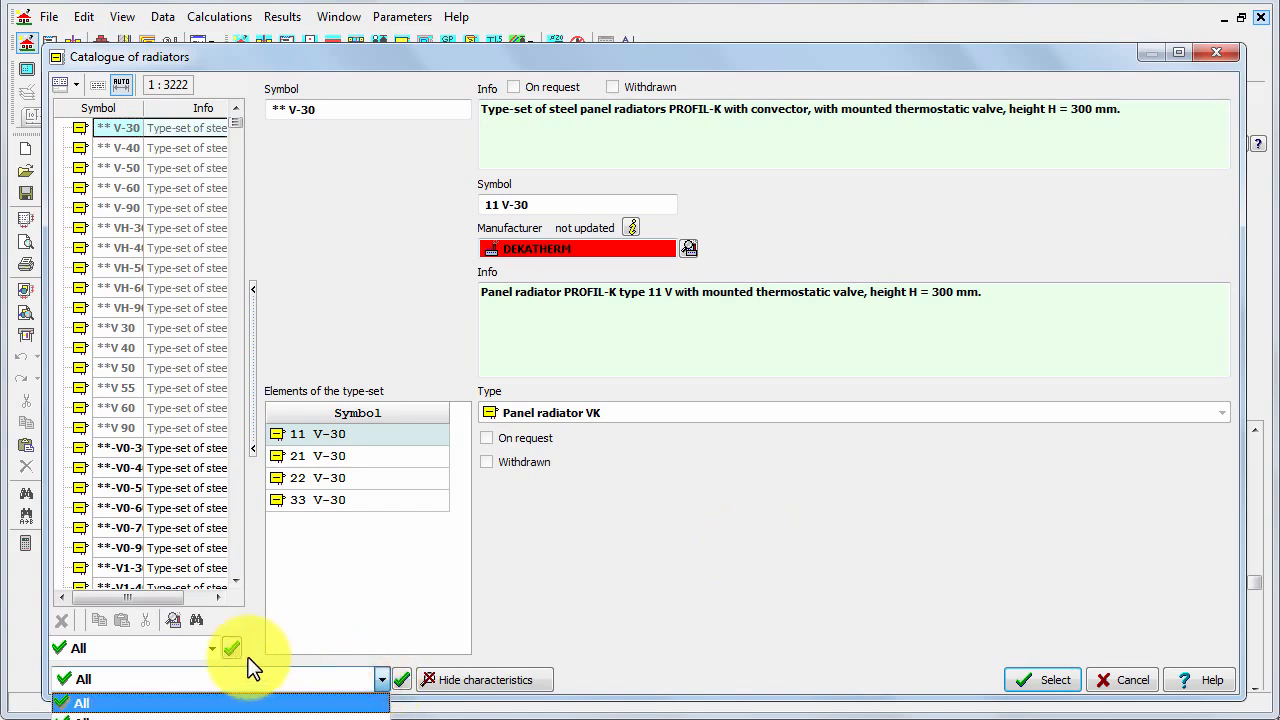
click(201, 648)
scroll(114, 589, down, 4)
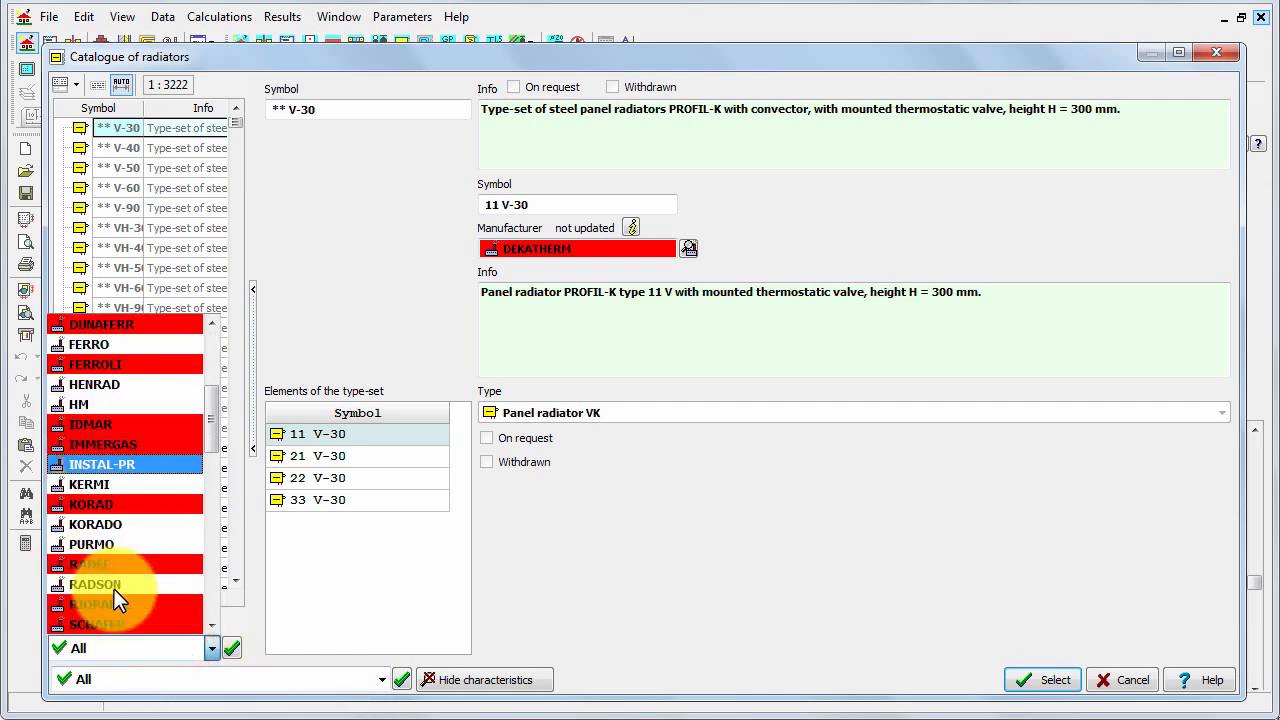
click(96, 547)
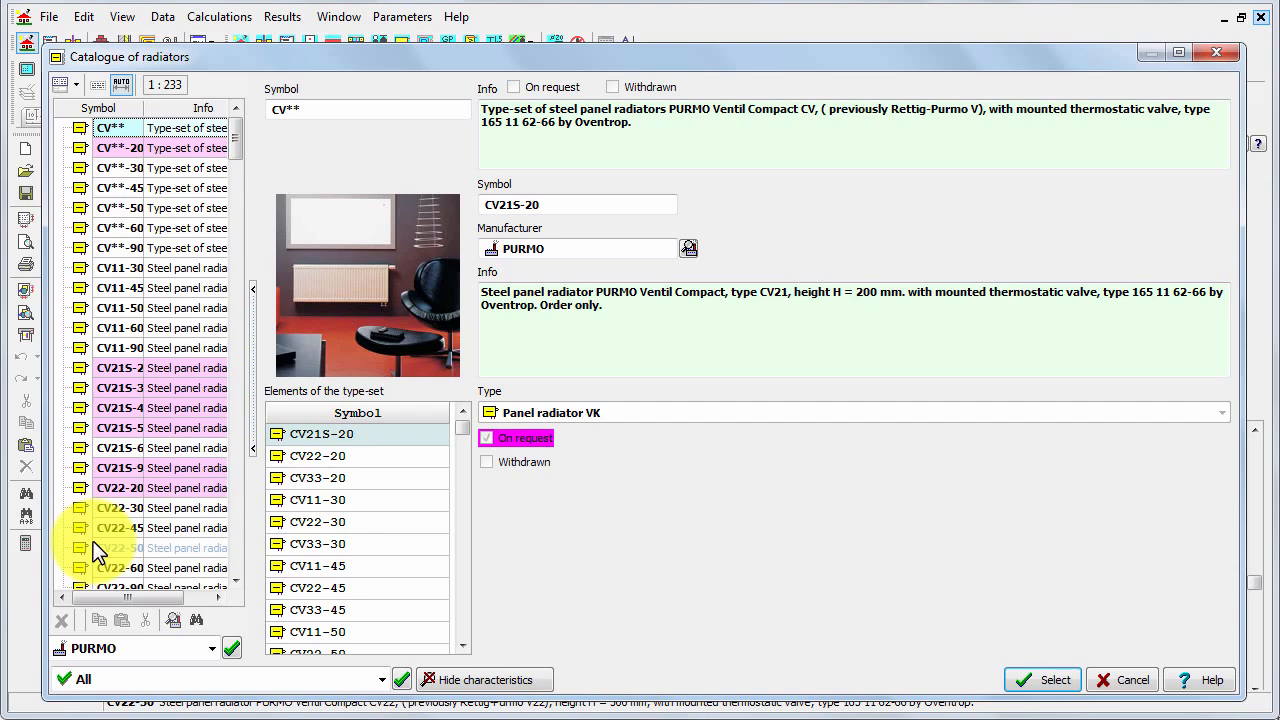
- Examine the global data and the dimensions table of the CV11-60 radiator
click(106, 329)
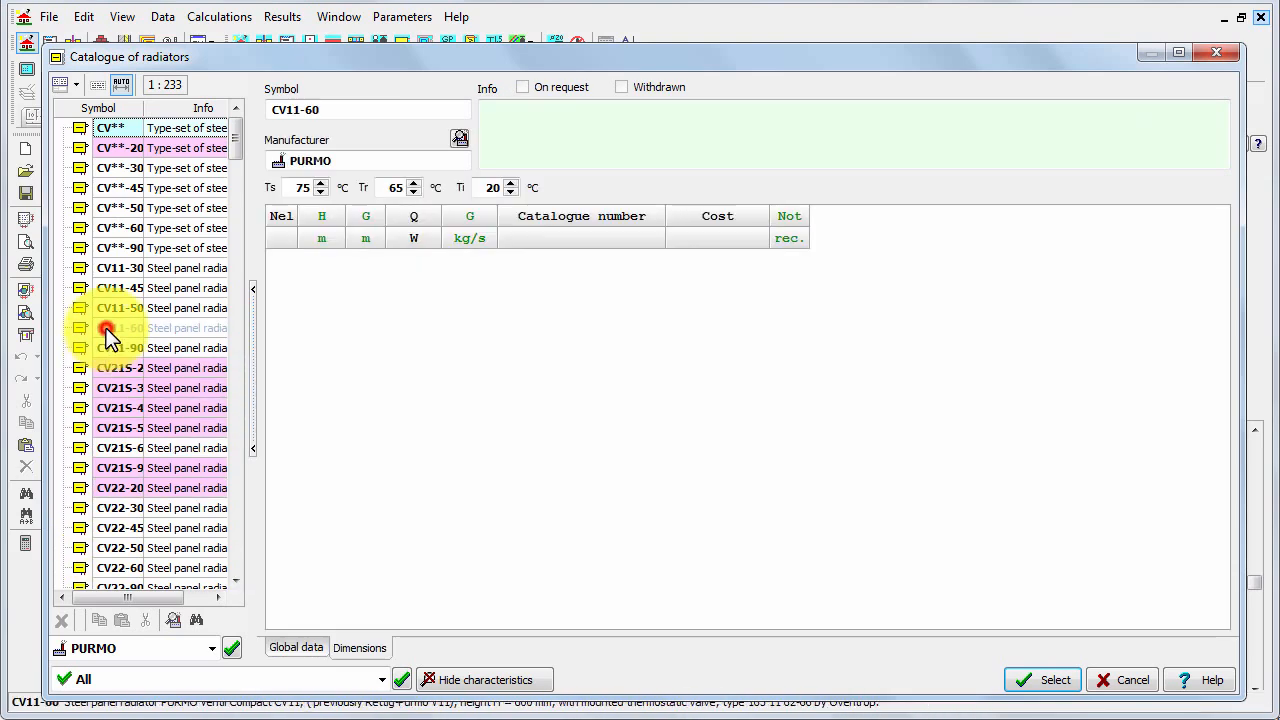
click(313, 650)
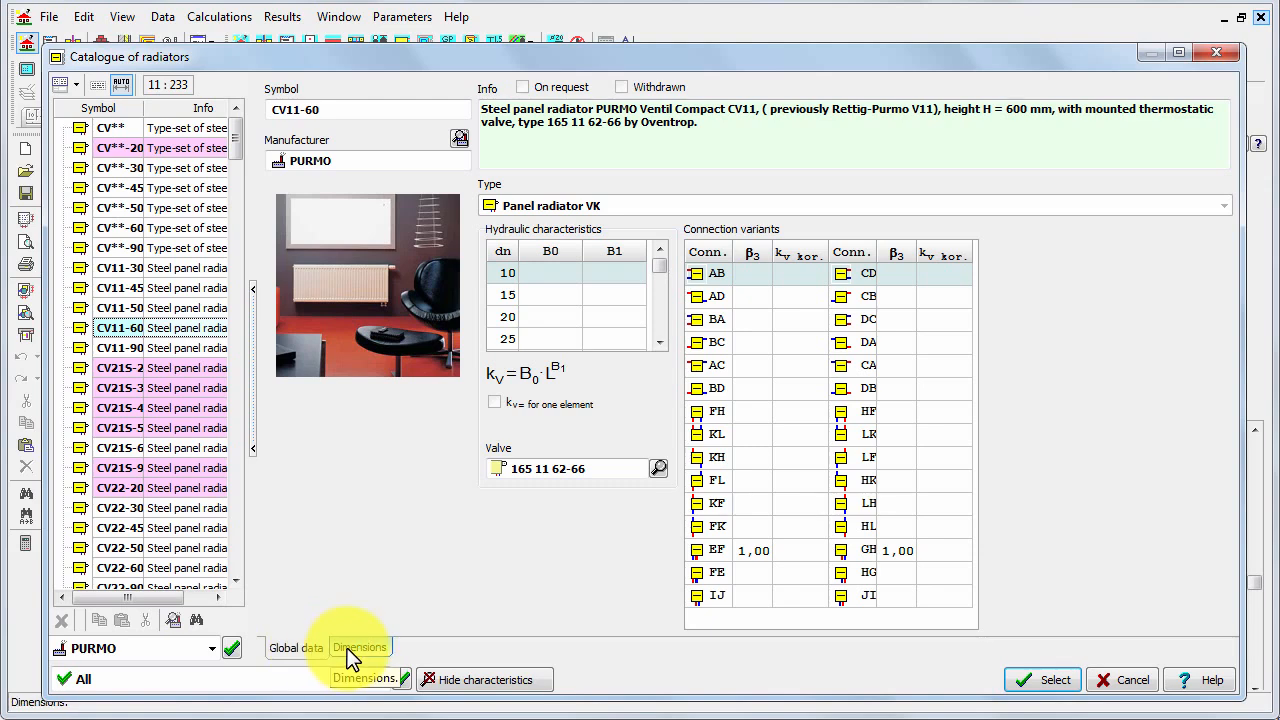
click(350, 652)
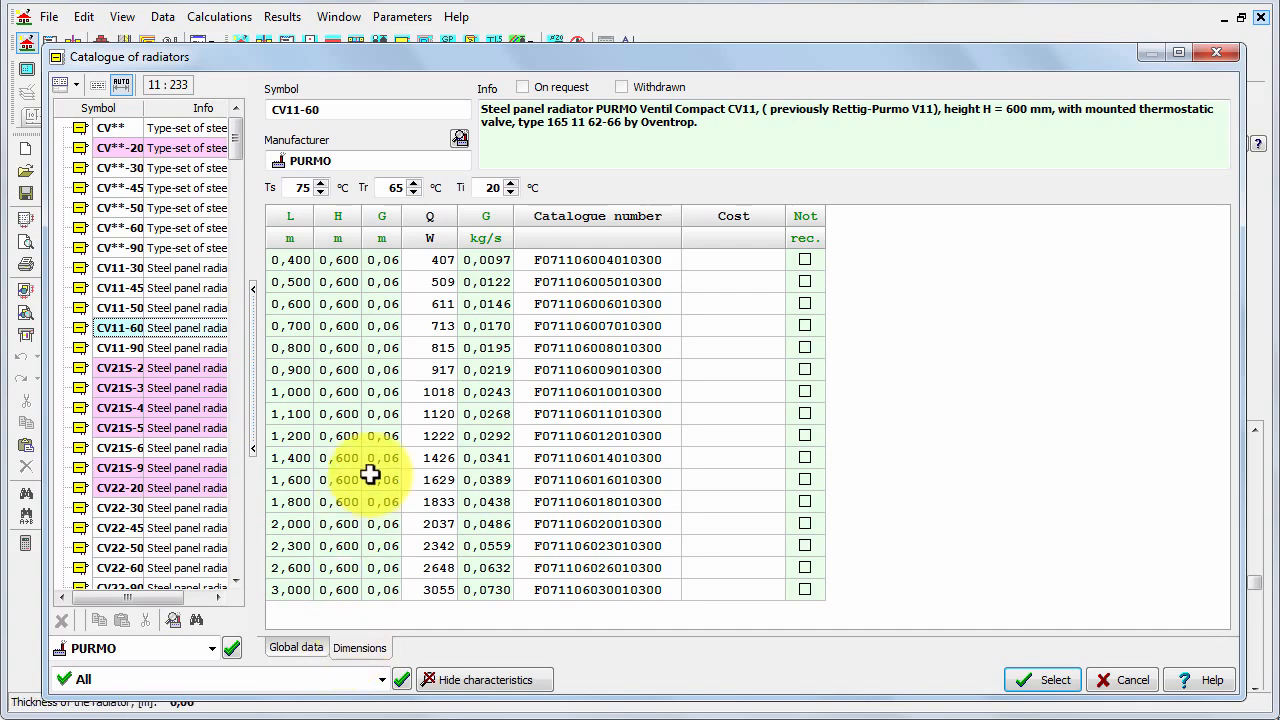
mouse_move(419, 262)
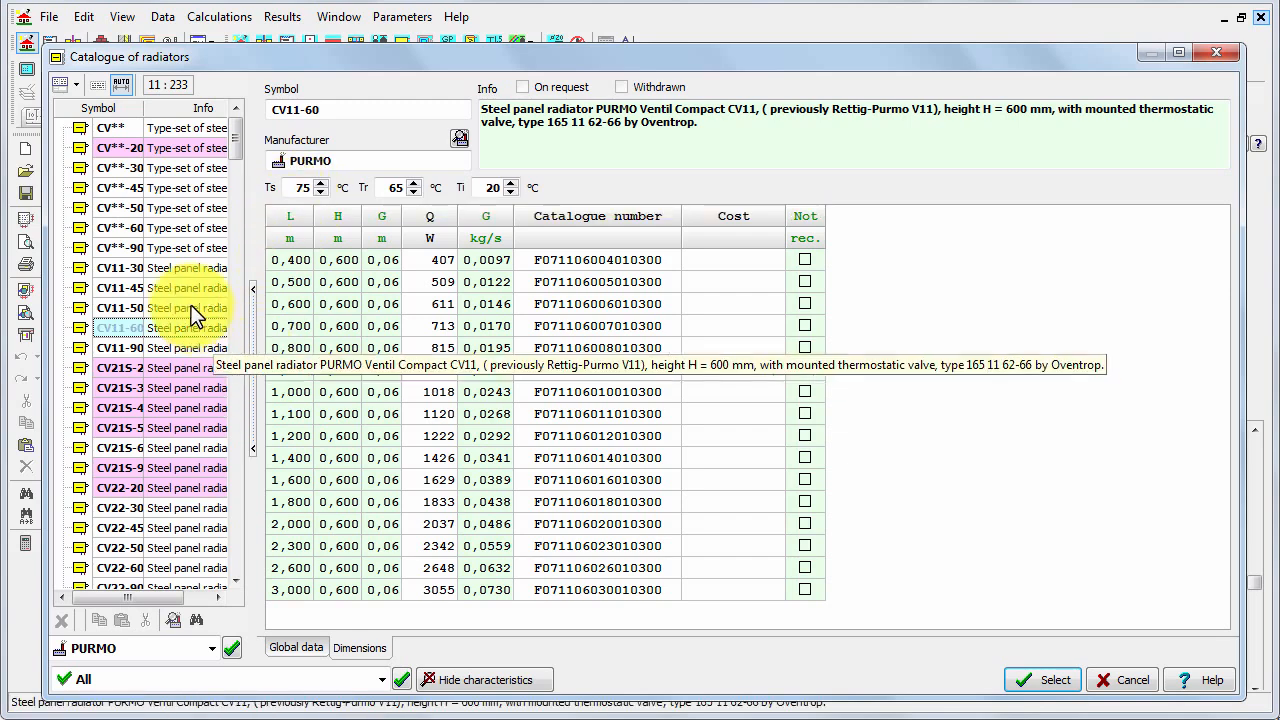
- Show the CV**-60 type-set in the radiator catalogue and examine its elements CV11-60, CV21S-60, CV22-60 and CV33-60
click(121, 229)
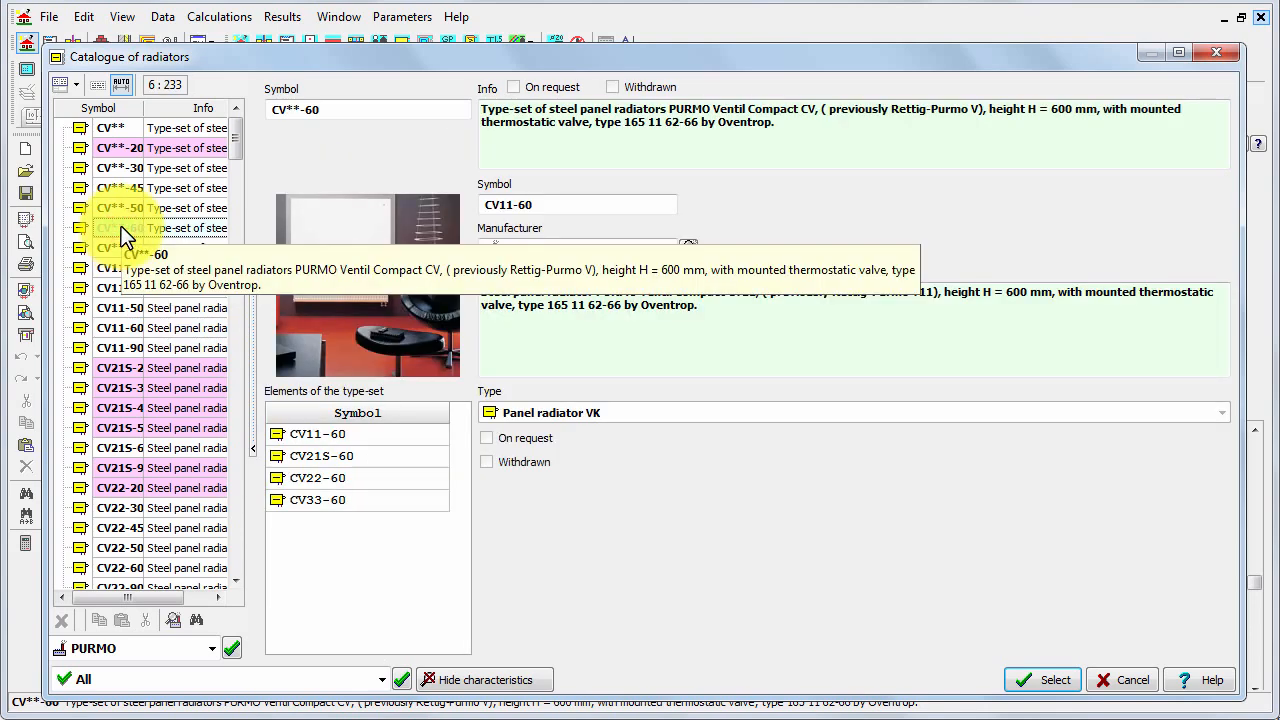
click(364, 434)
click(366, 452)
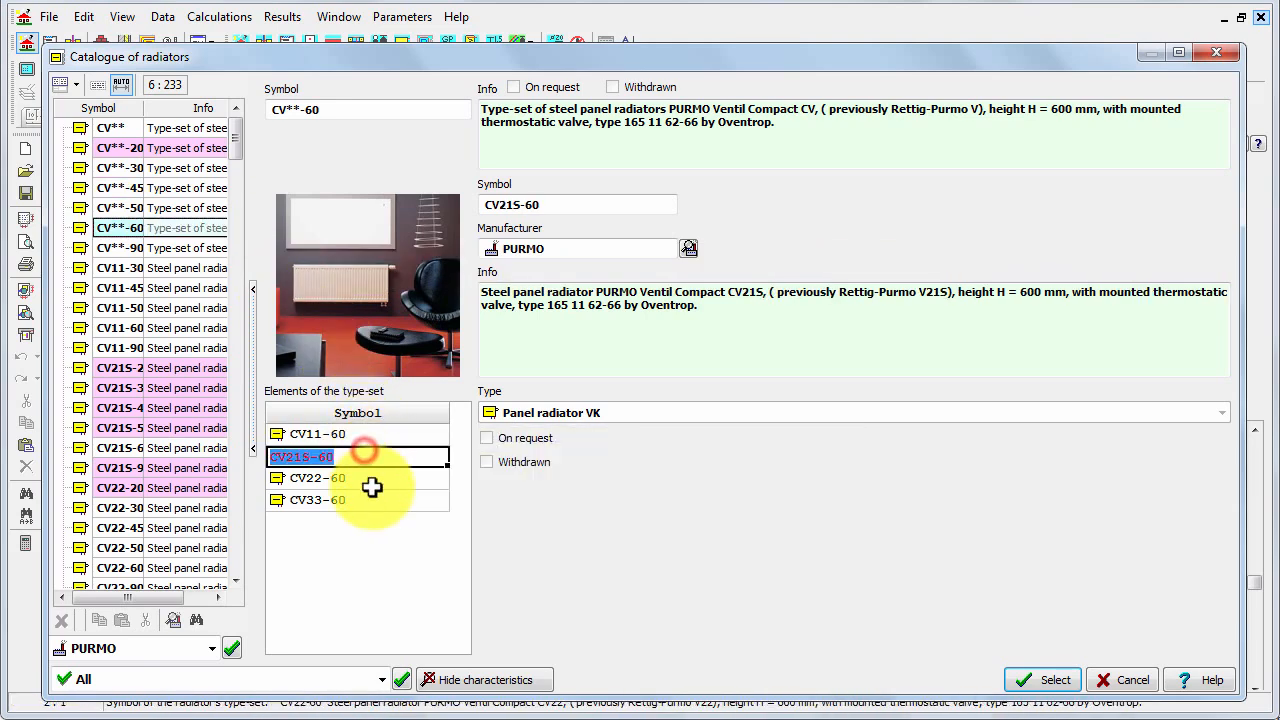
click(372, 487)
click(373, 506)
click(369, 436)
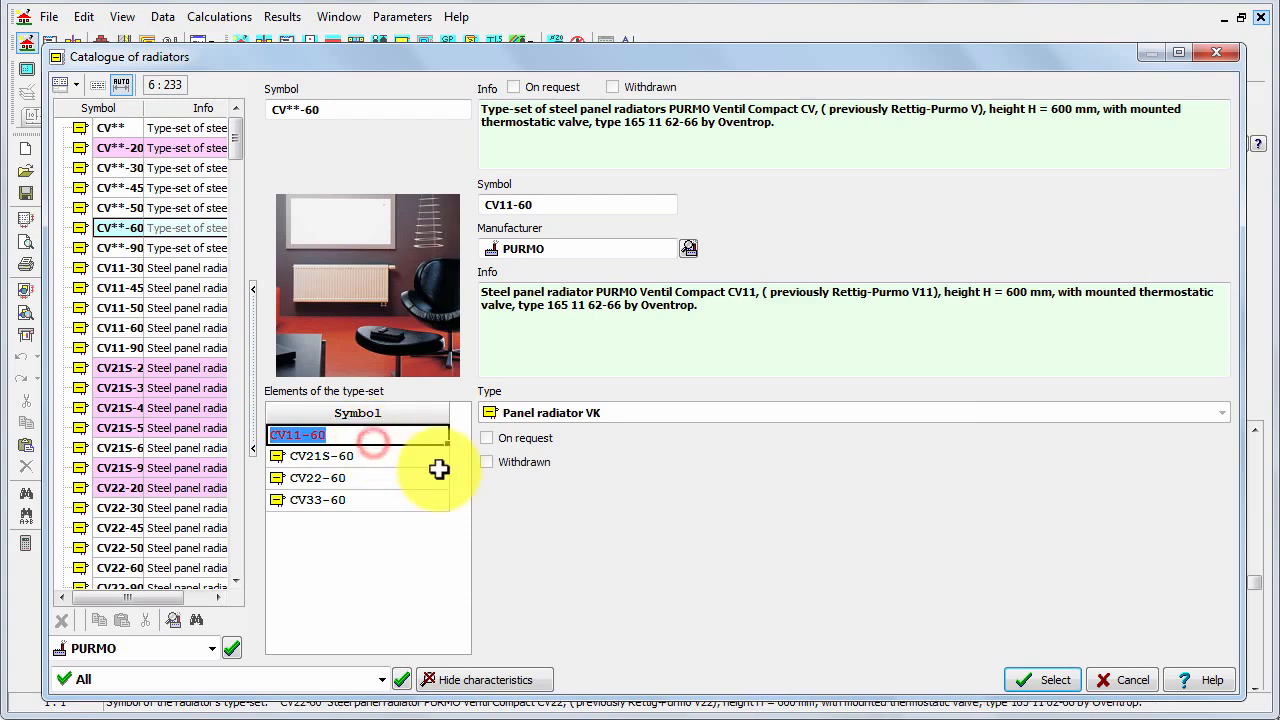
mouse_move(439, 469)
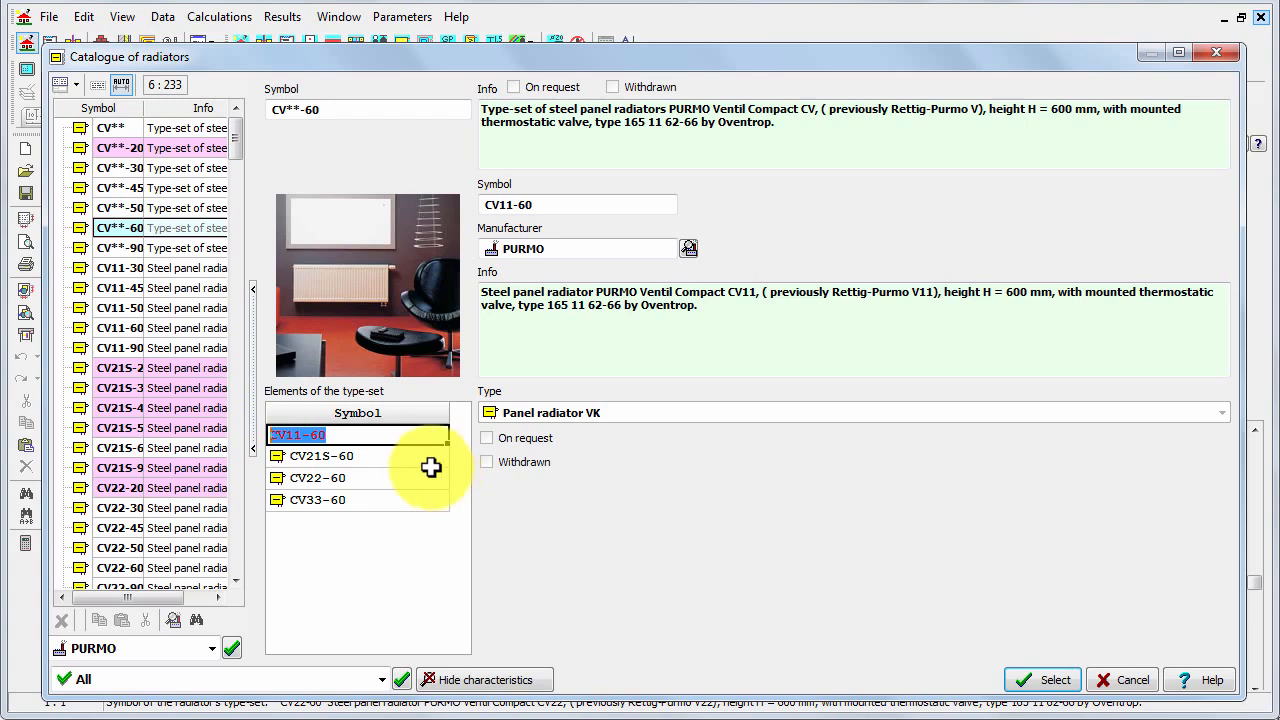
click(430, 458)
click(386, 480)
click(383, 501)
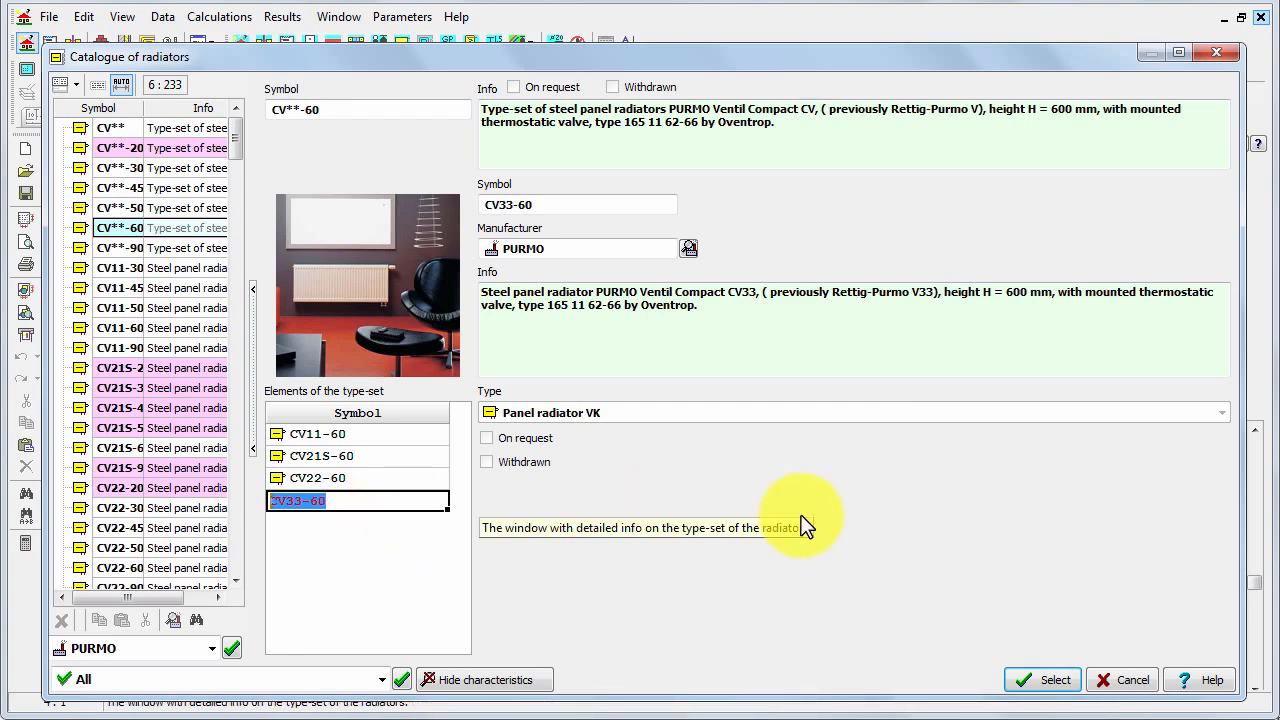
- Assign the CV**-60 type-set as the default radiator for the Panel radiator VK type
click(1052, 682)
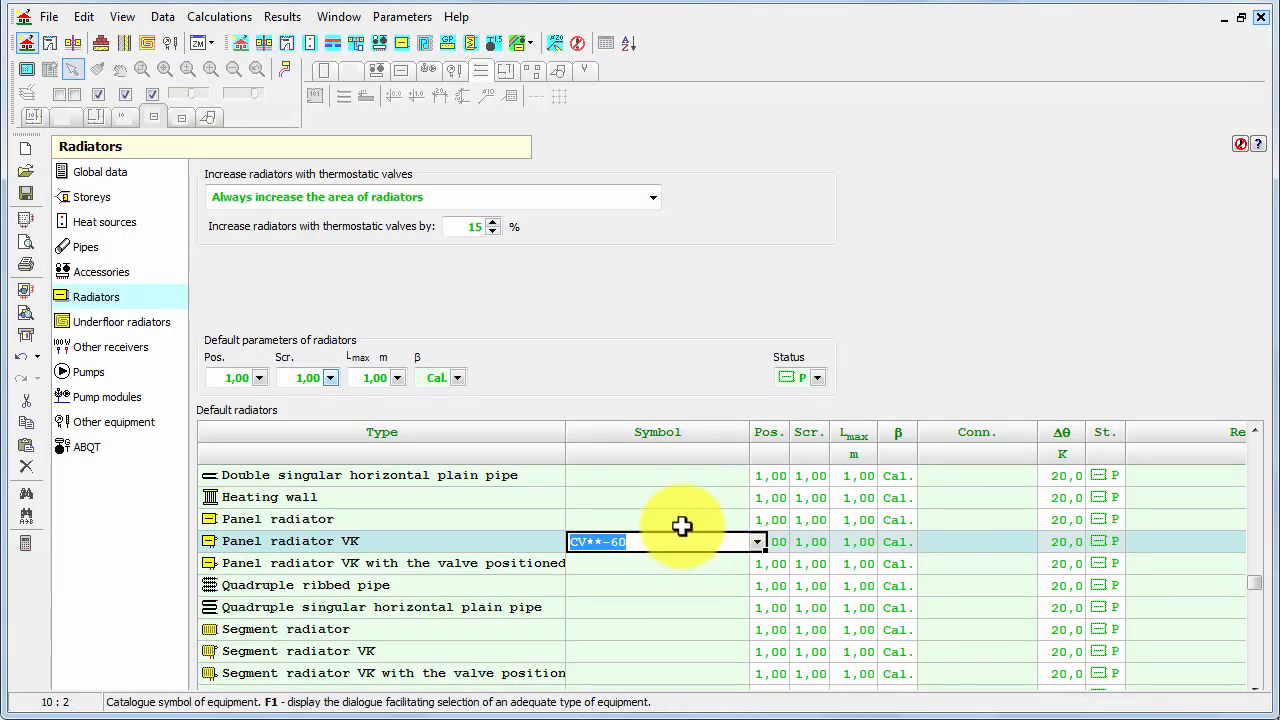
click(683, 522)
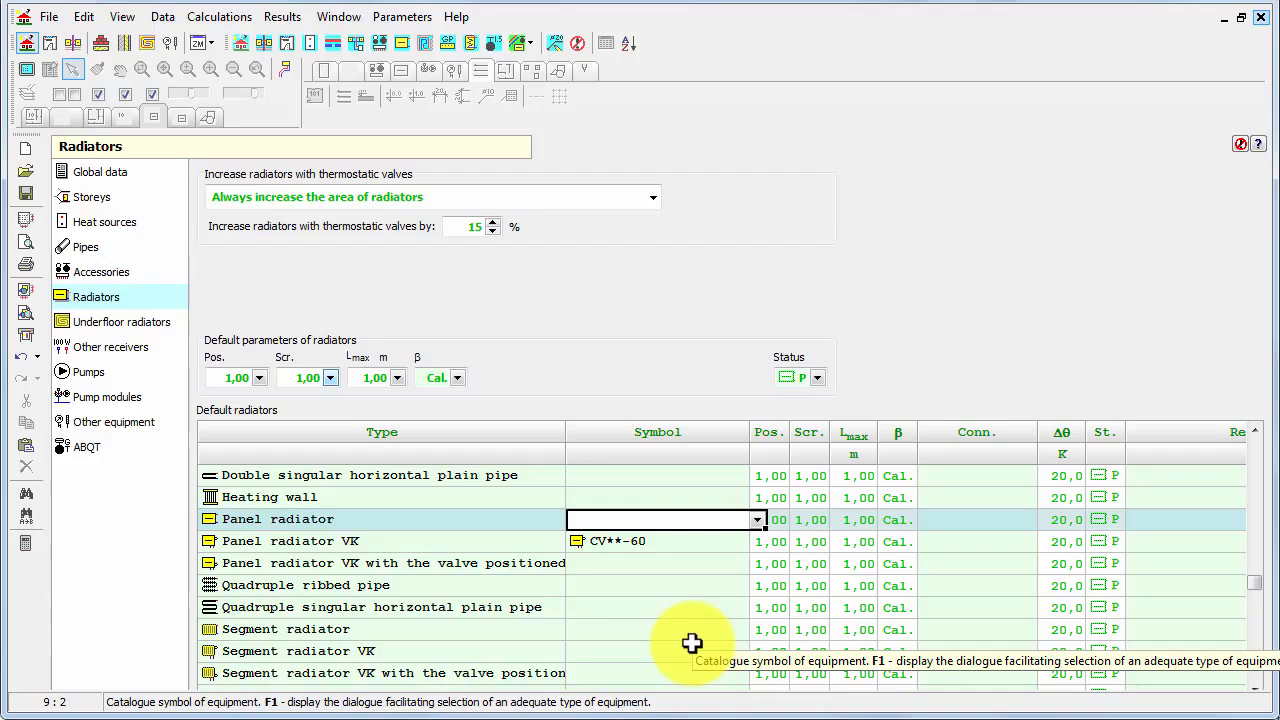
scroll(557, 571, up, 1)
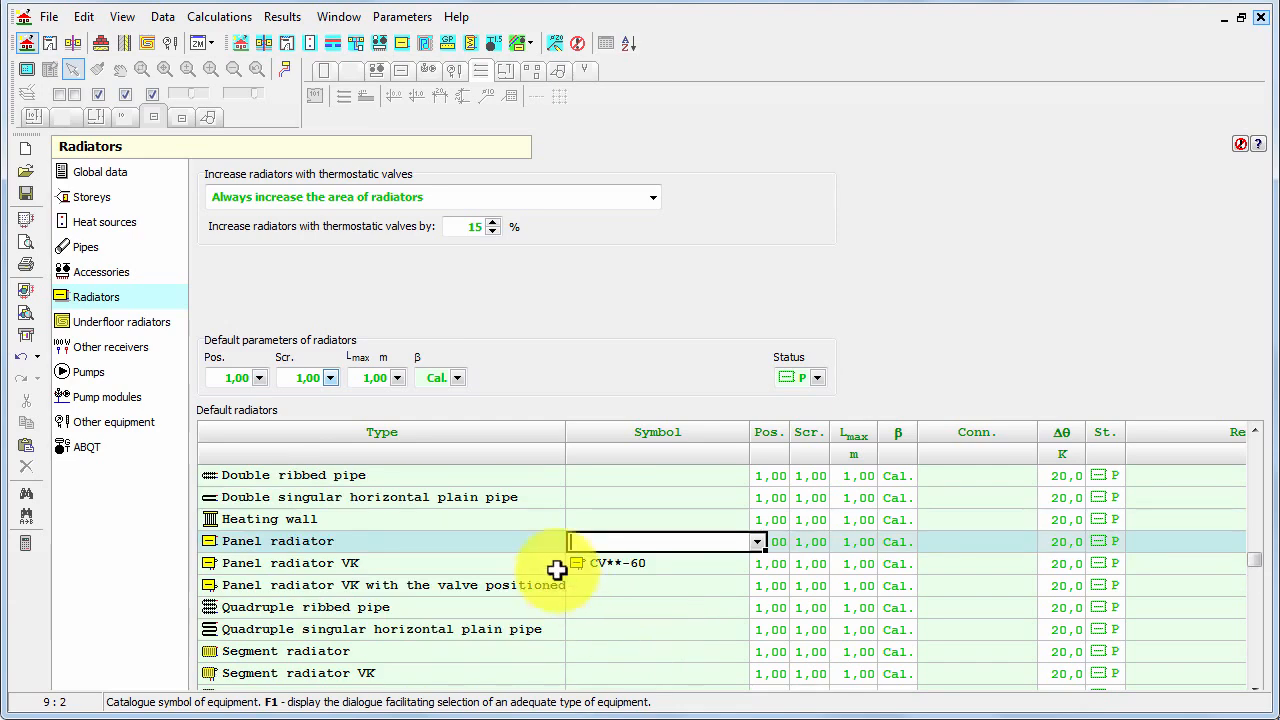
- Switch to the drawing and place a CV**-60 panel radiator VK in the empty area of Diagram 1
click(72, 46)
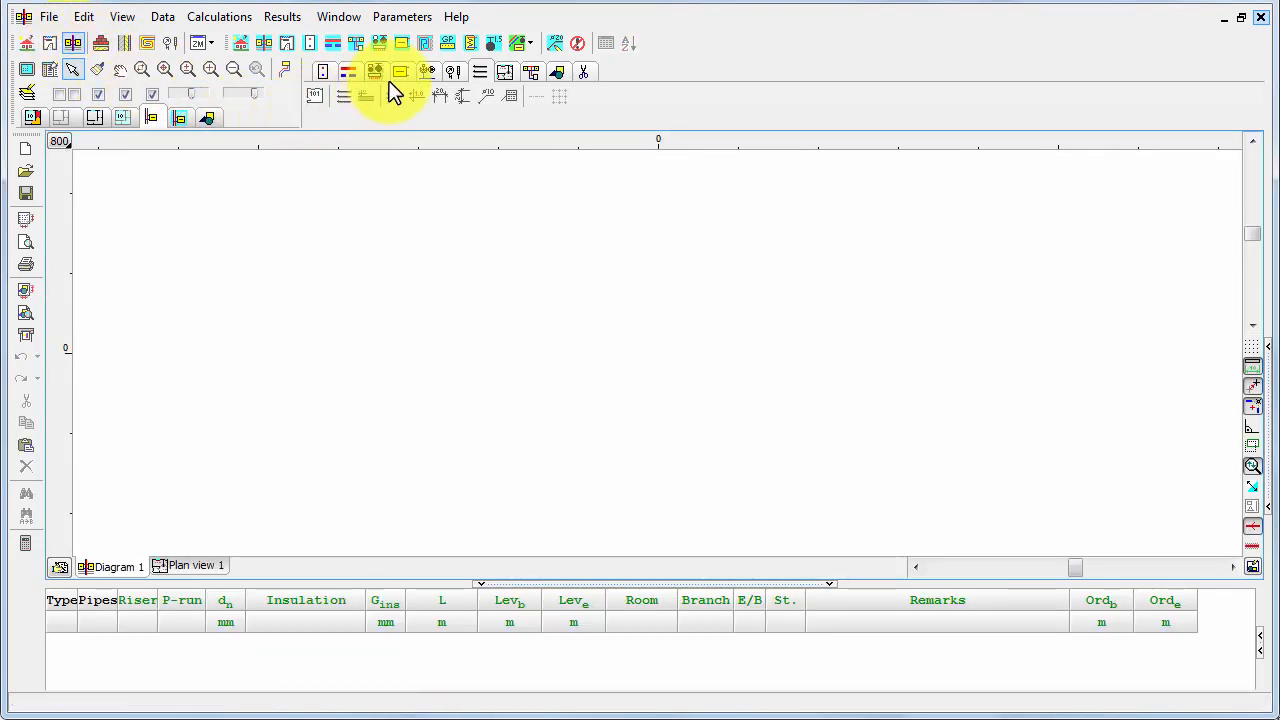
click(399, 74)
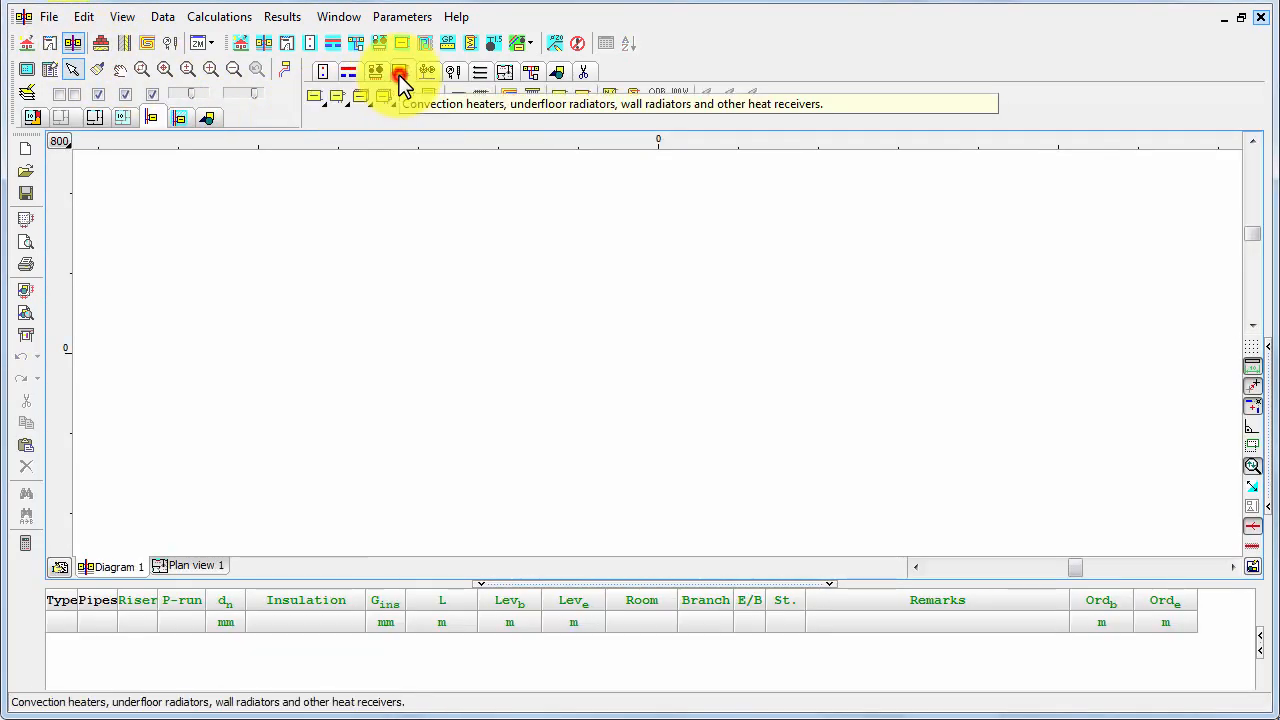
click(333, 97)
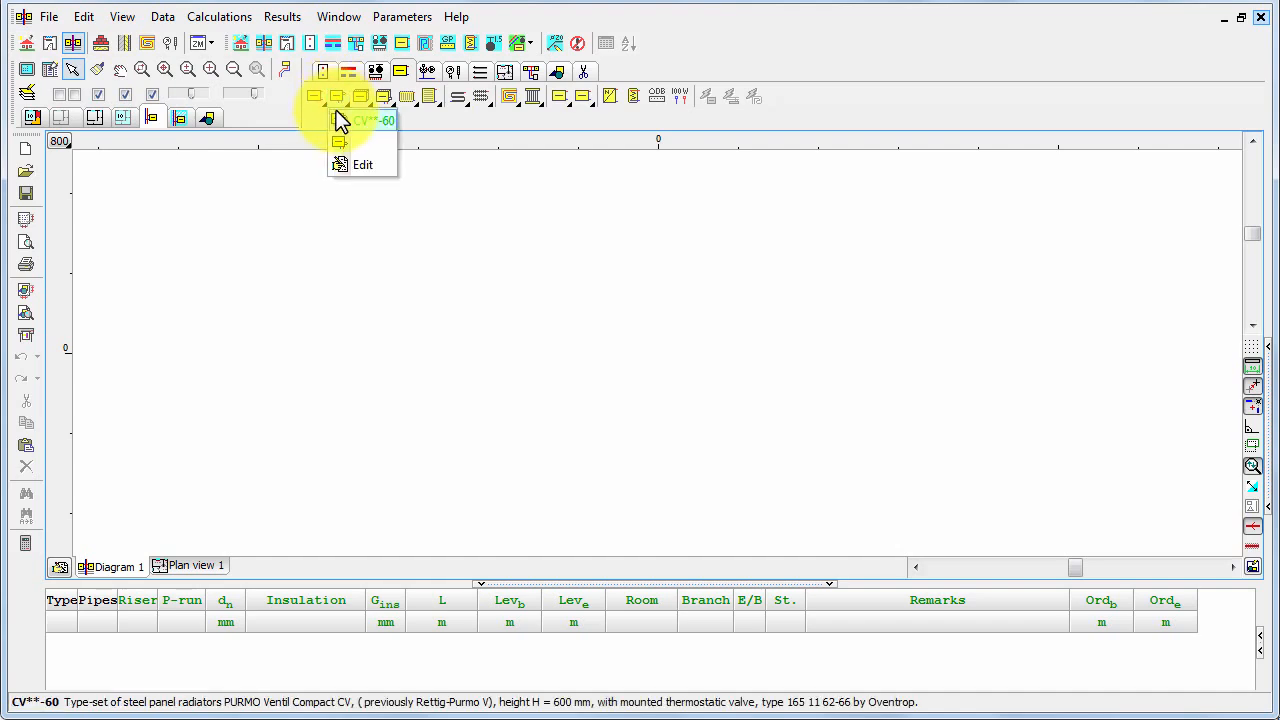
click(338, 120)
click(450, 364)
scroll(450, 364, down, 5)
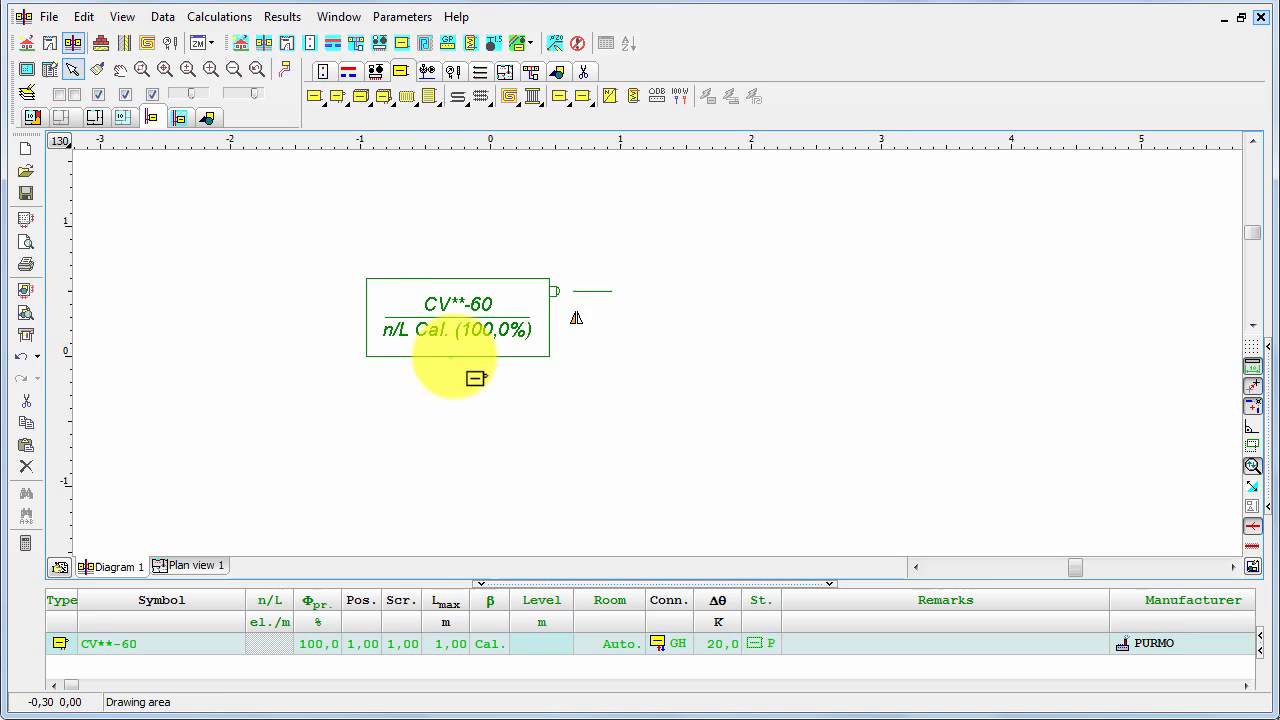
click(369, 258)
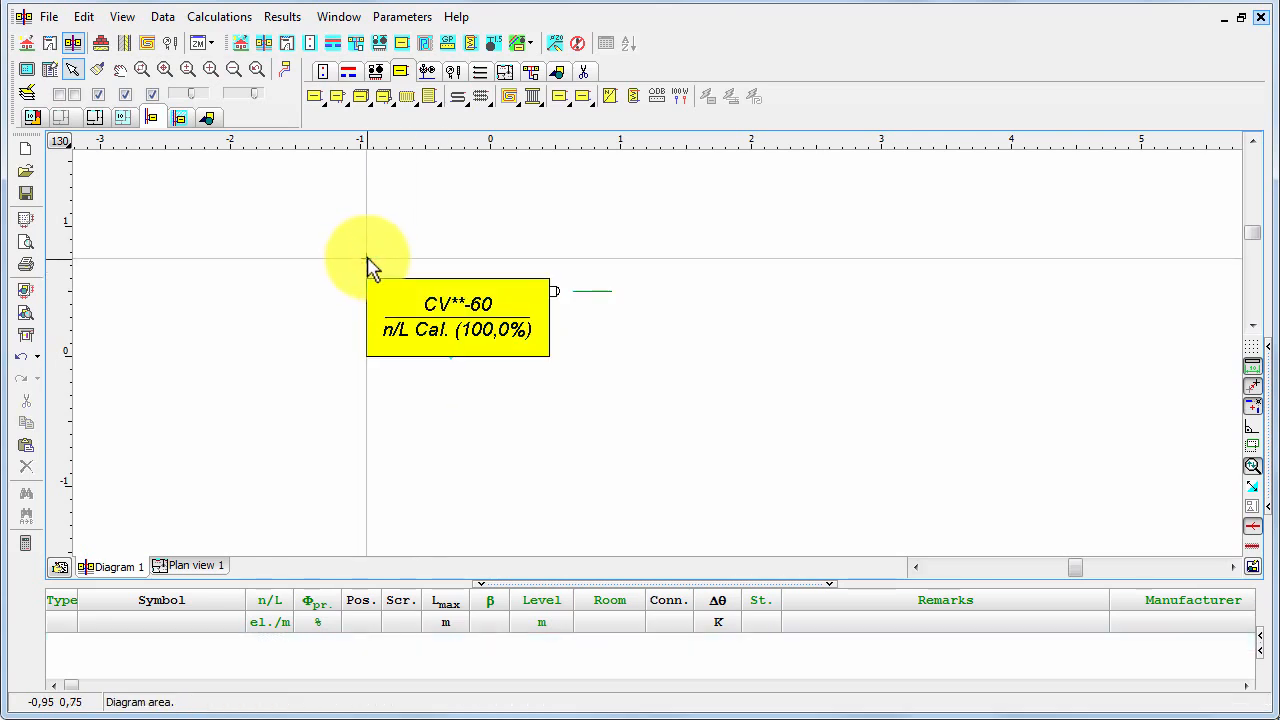
- Change the catalogue symbol of the radiator placed in the diagram to the DEKATHERM type-set ** V-30
click(421, 283)
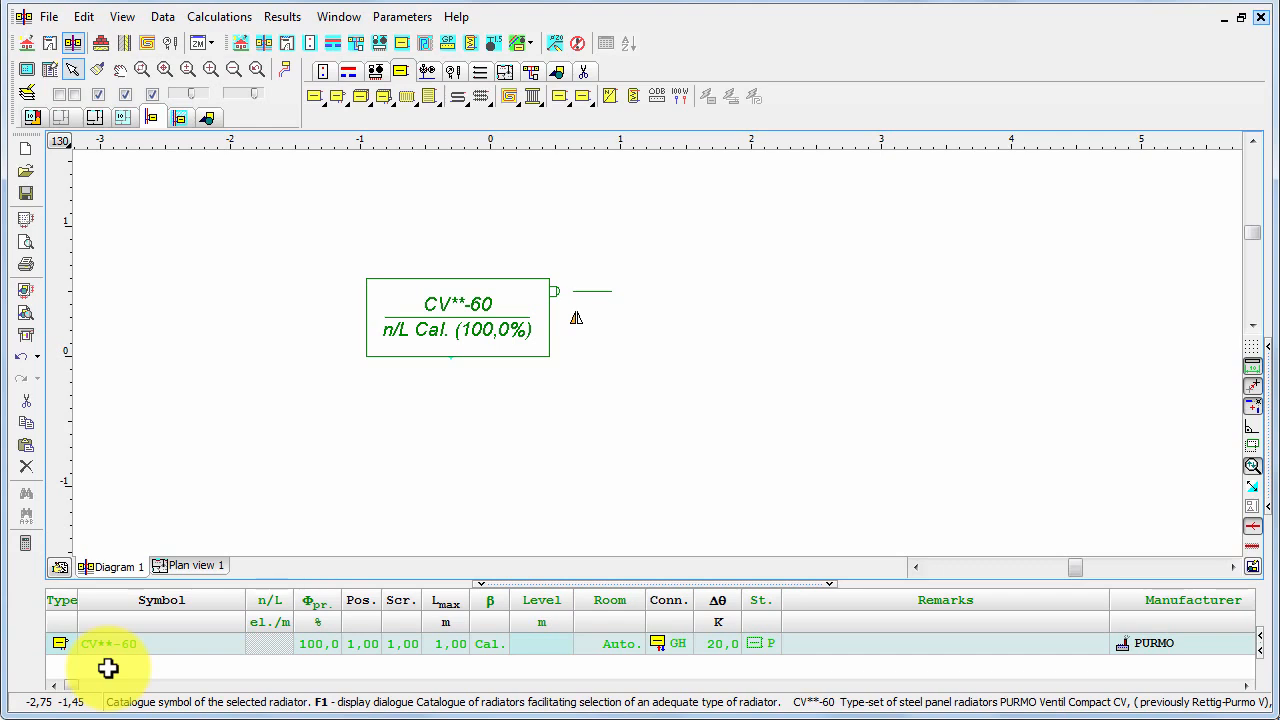
click(138, 643)
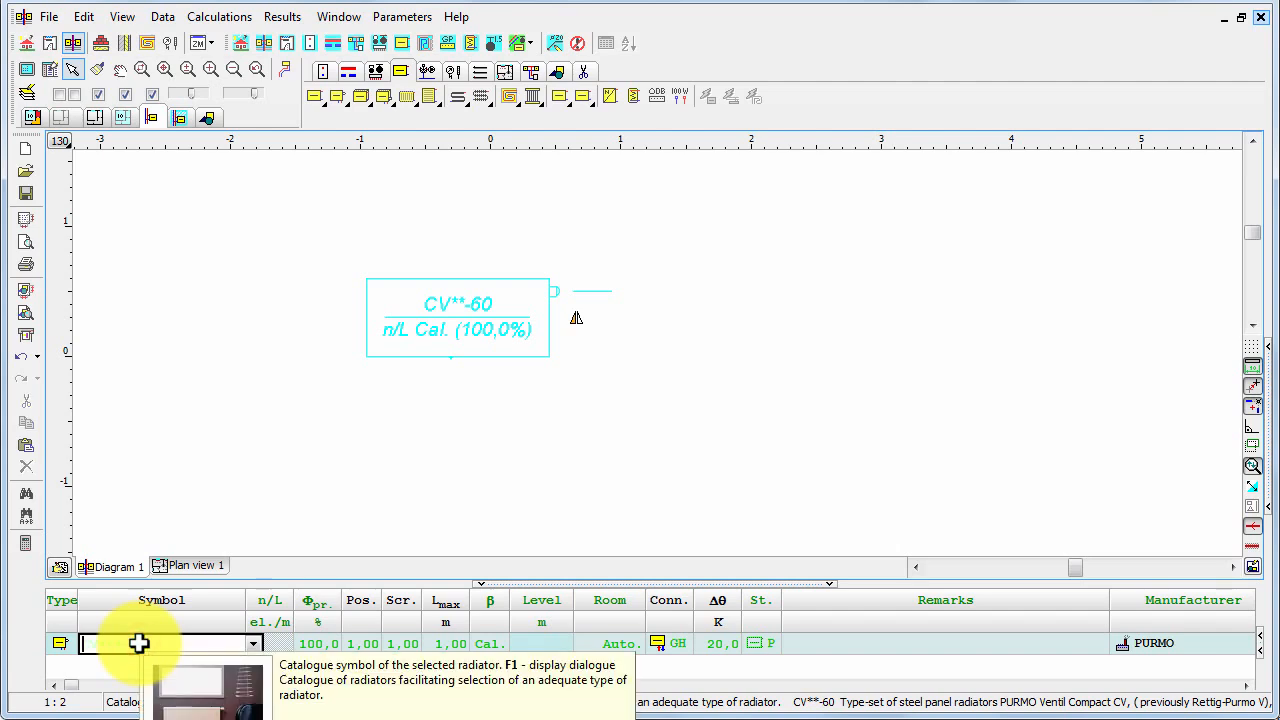
click(257, 645)
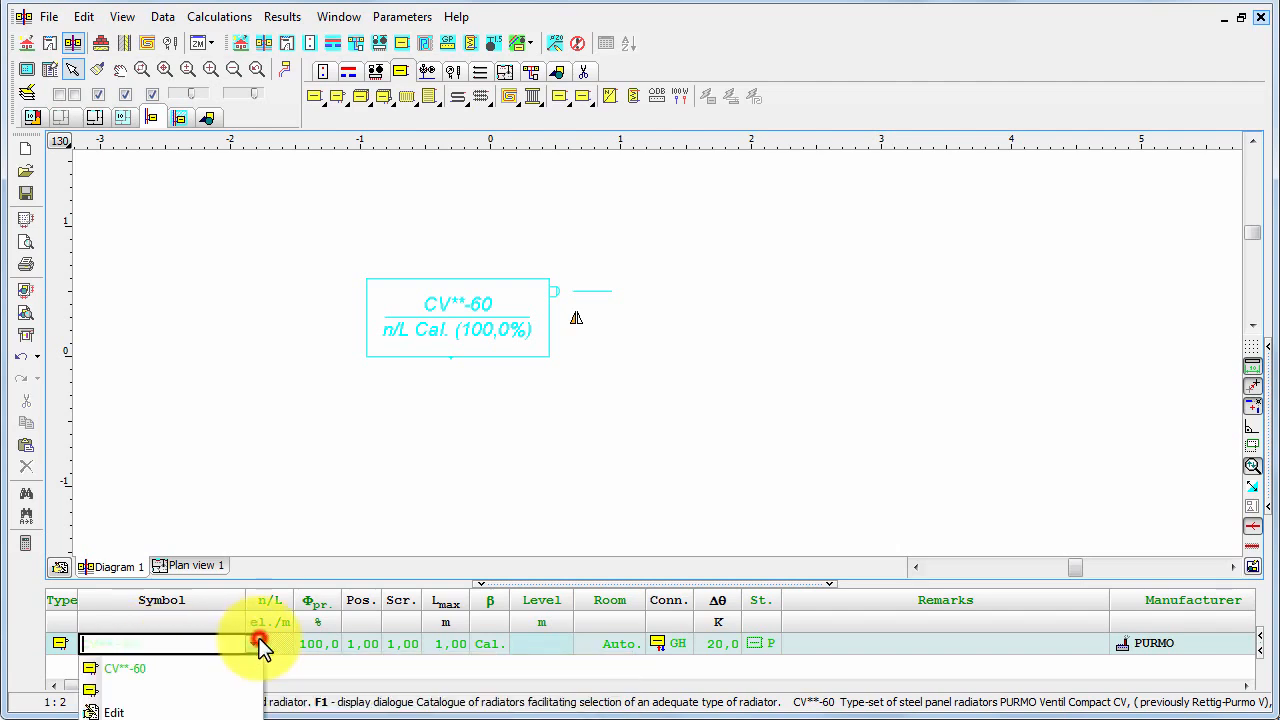
click(184, 709)
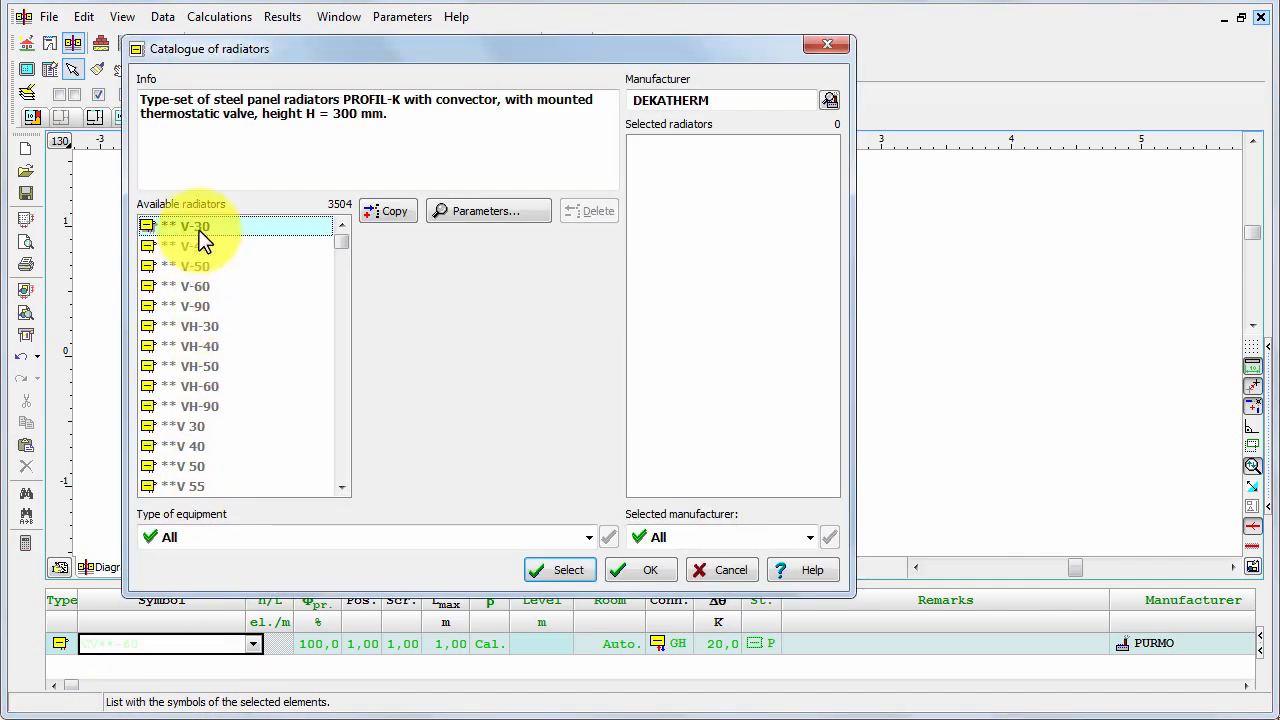
click(198, 228)
click(551, 570)
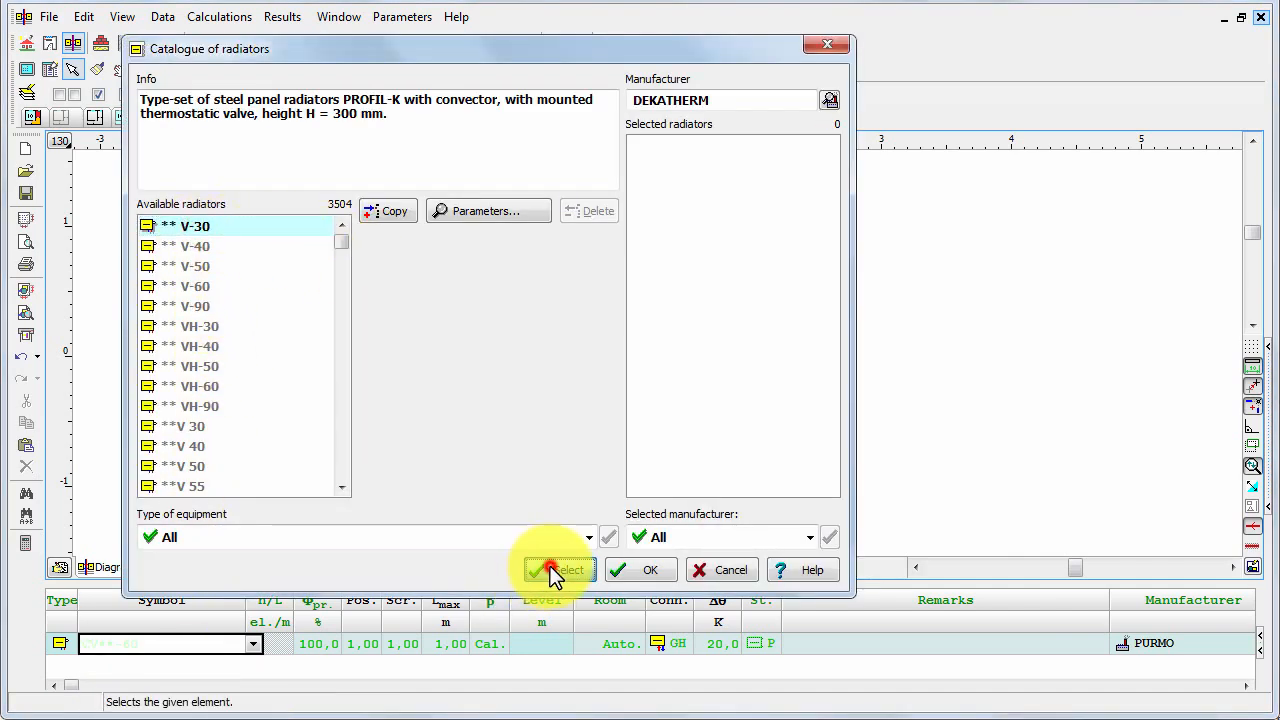
click(309, 646)
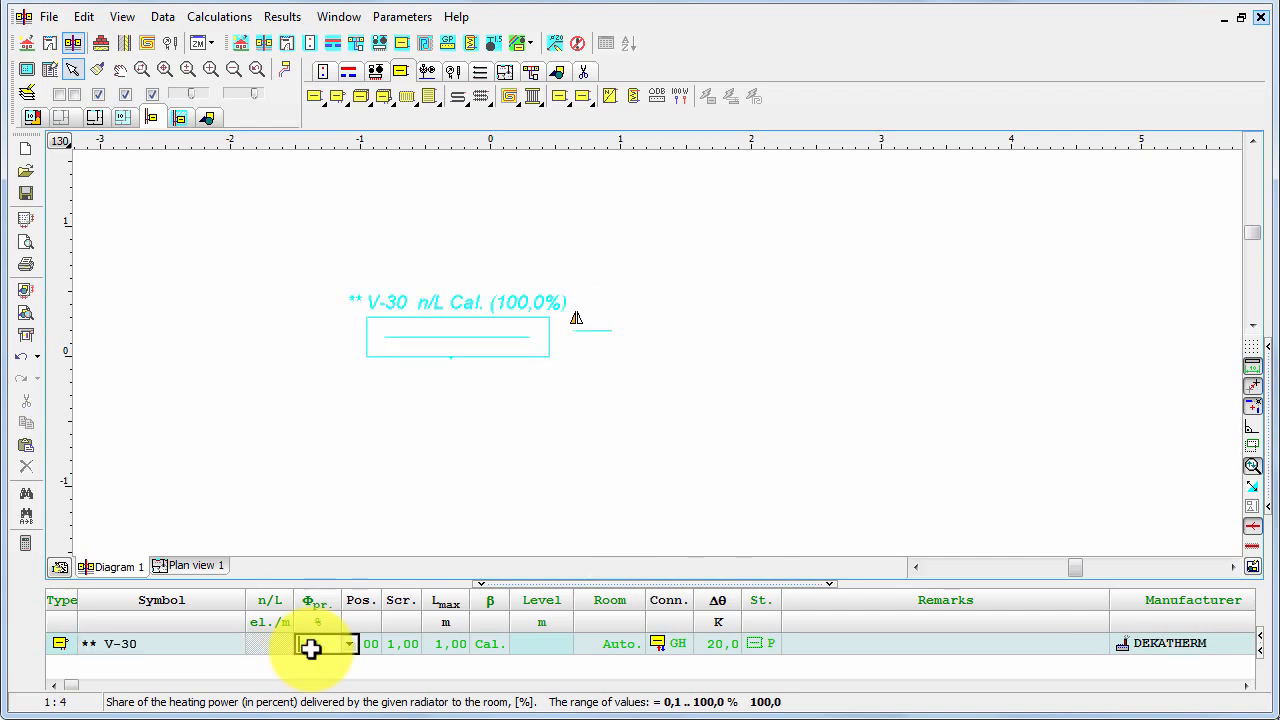